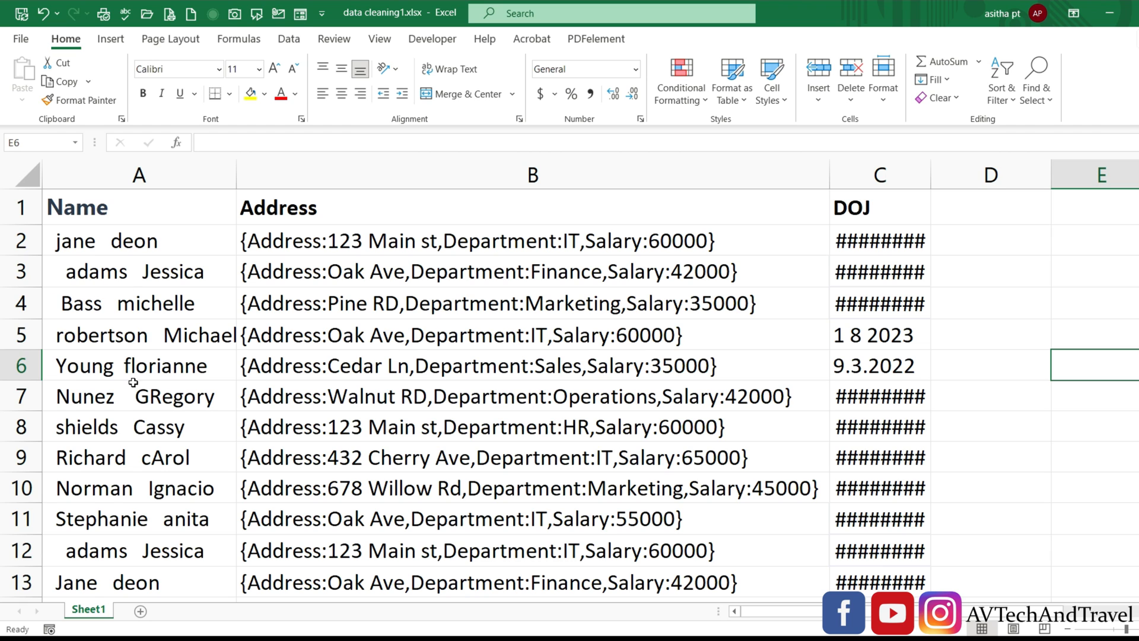
- Insert a blank helper column between the Name and Address columns
left_click(51, 252)
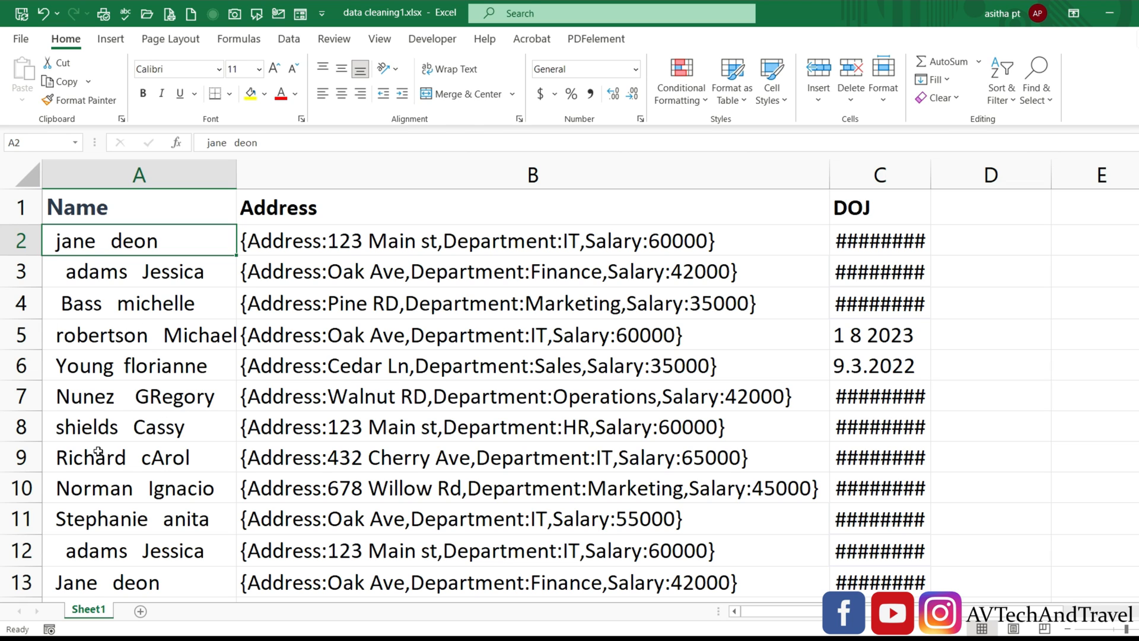
left_click(126, 303)
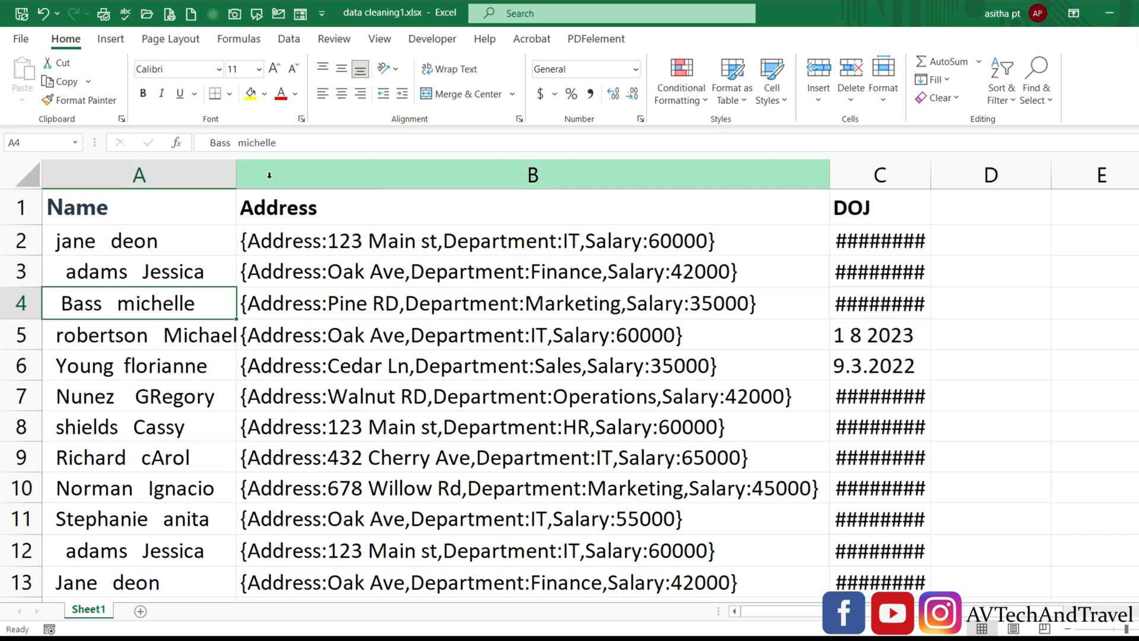
right_click(271, 178)
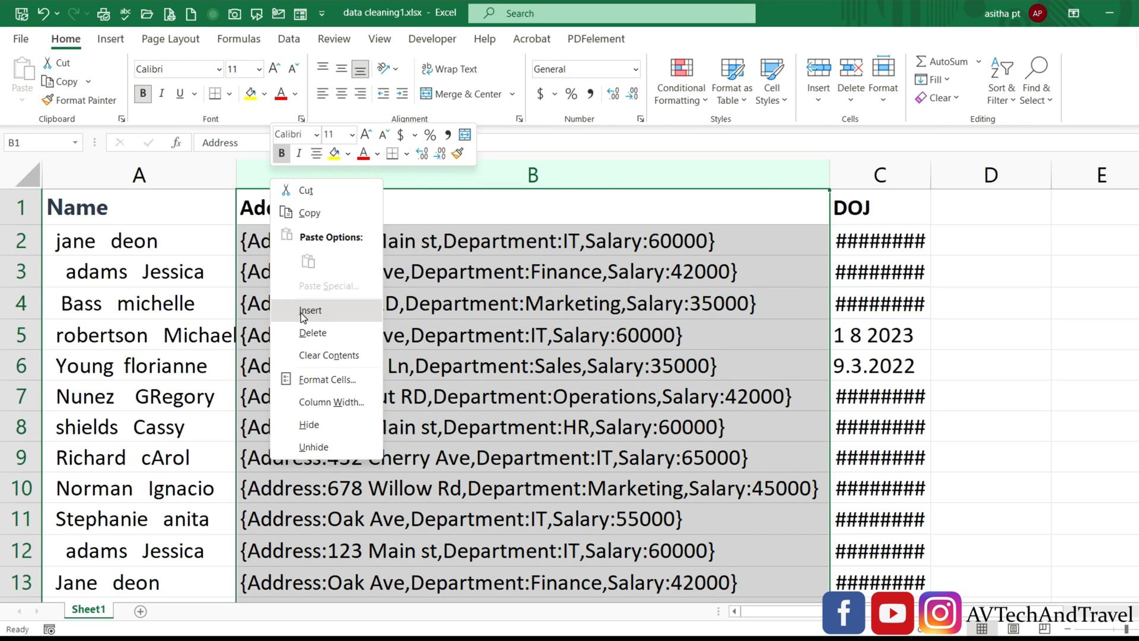
left_click(319, 320)
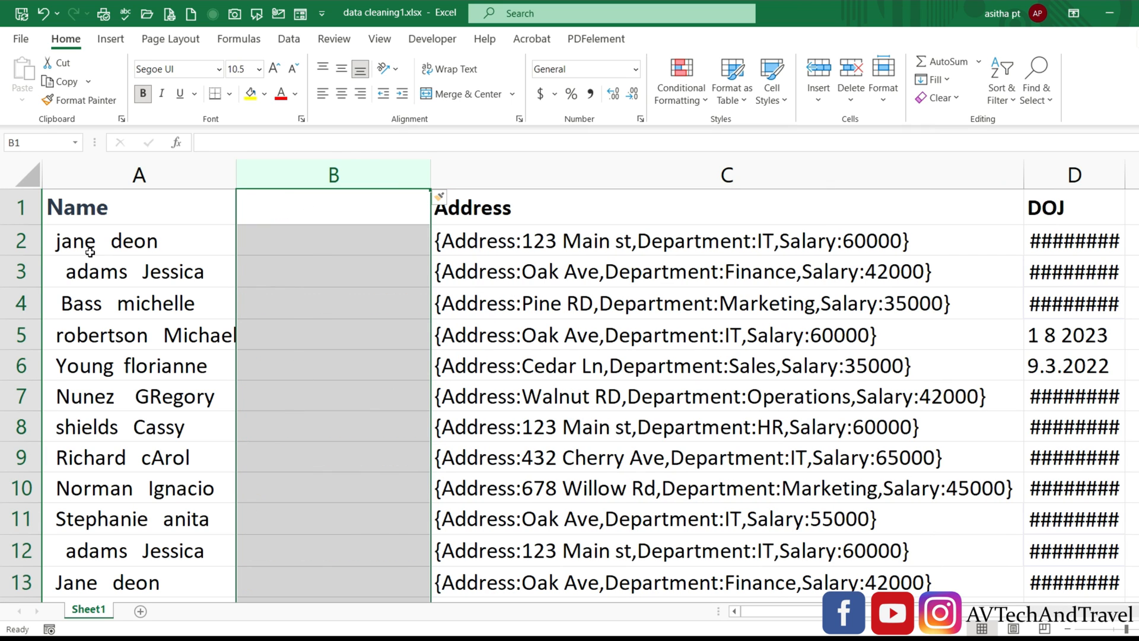
- Enter the formula =TRIM(PROPER(A2)) in cell B2 to clean the spacing and capitalization of the first name entry
double_click(284, 242)
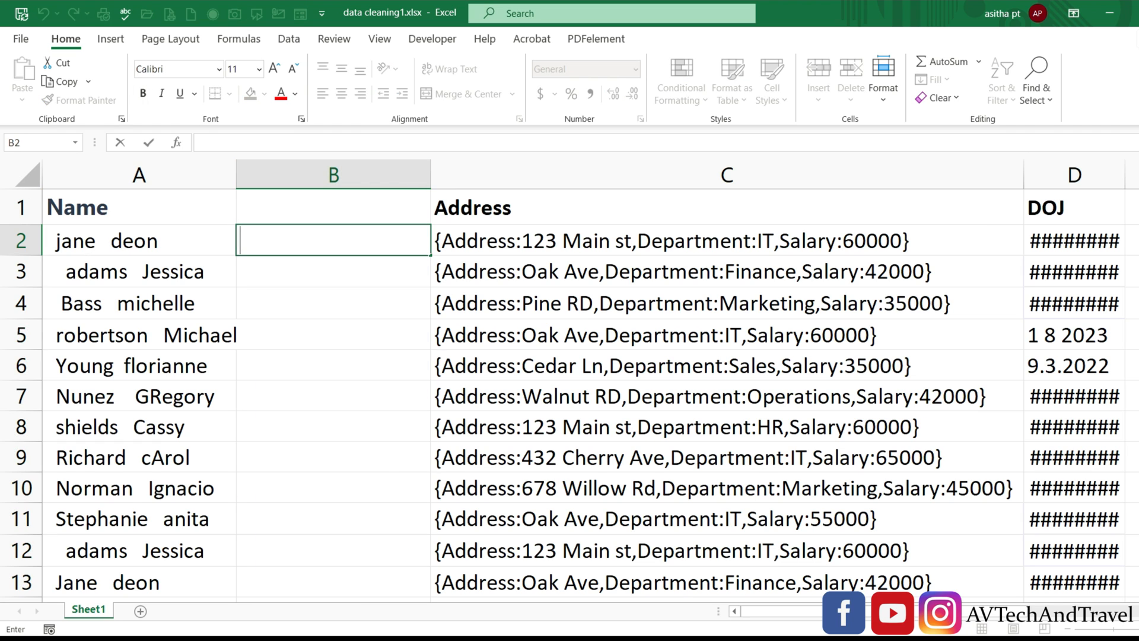
type("=")
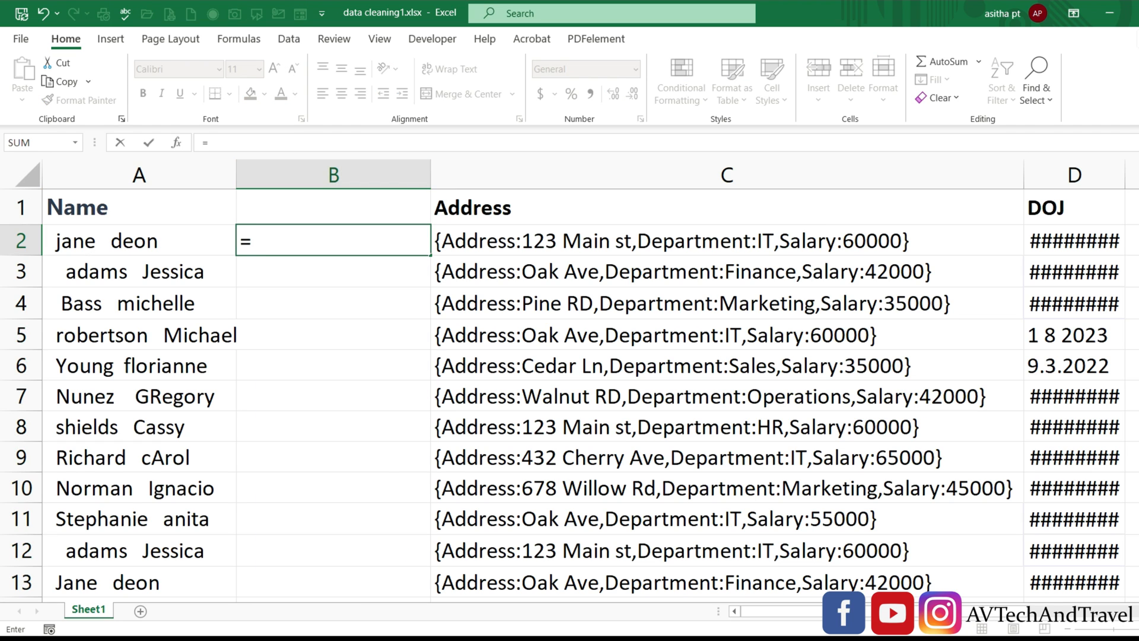
type("trim")
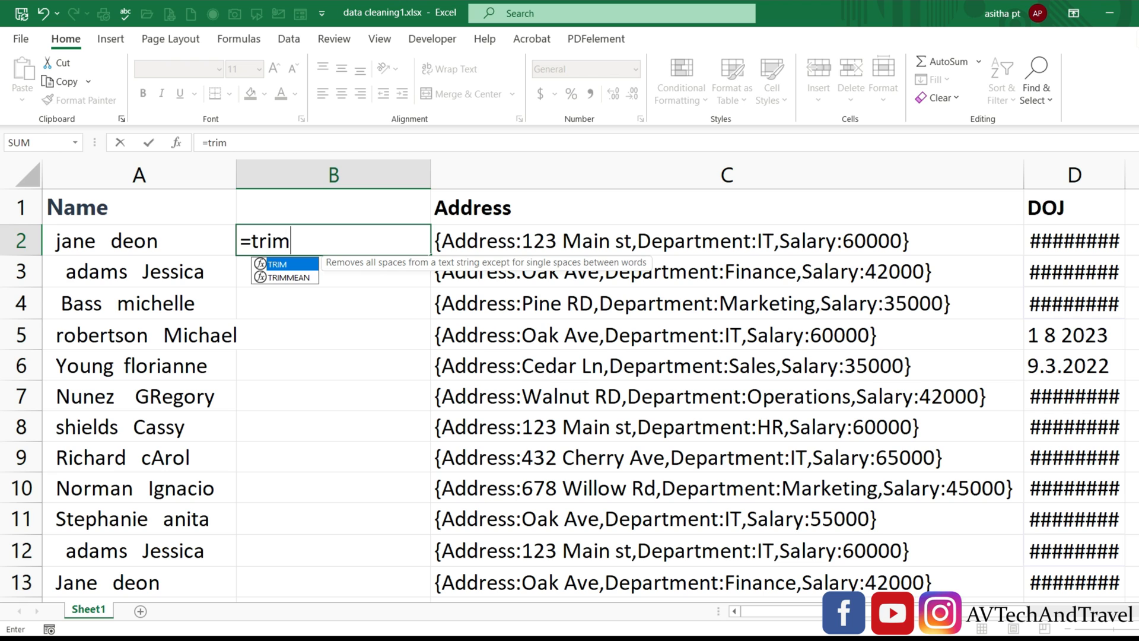
key("Tab")
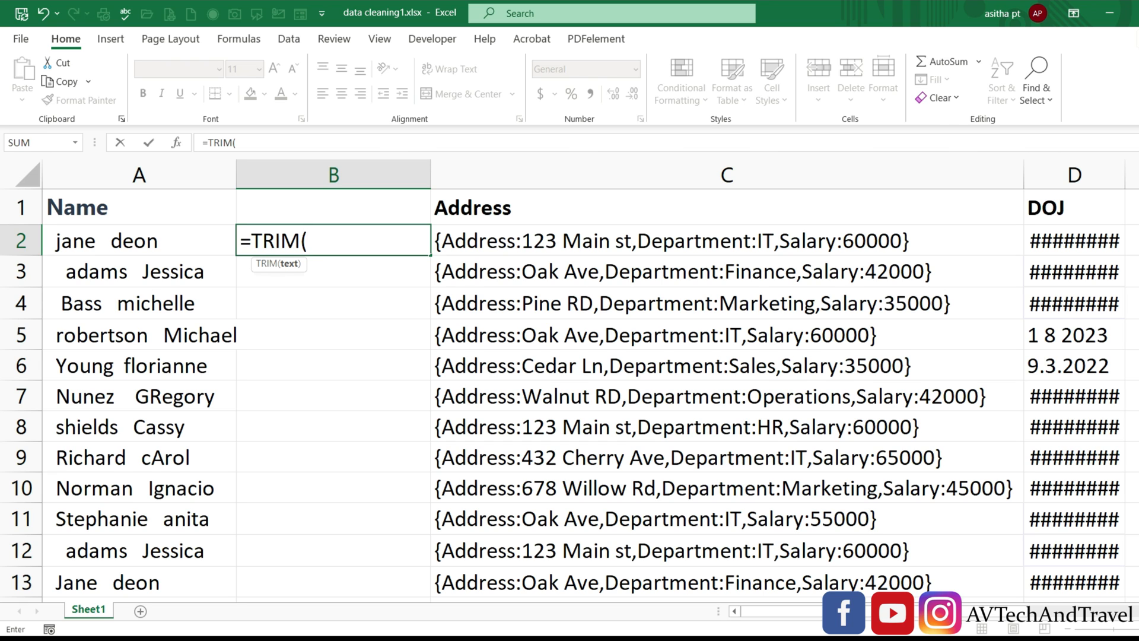
type("p")
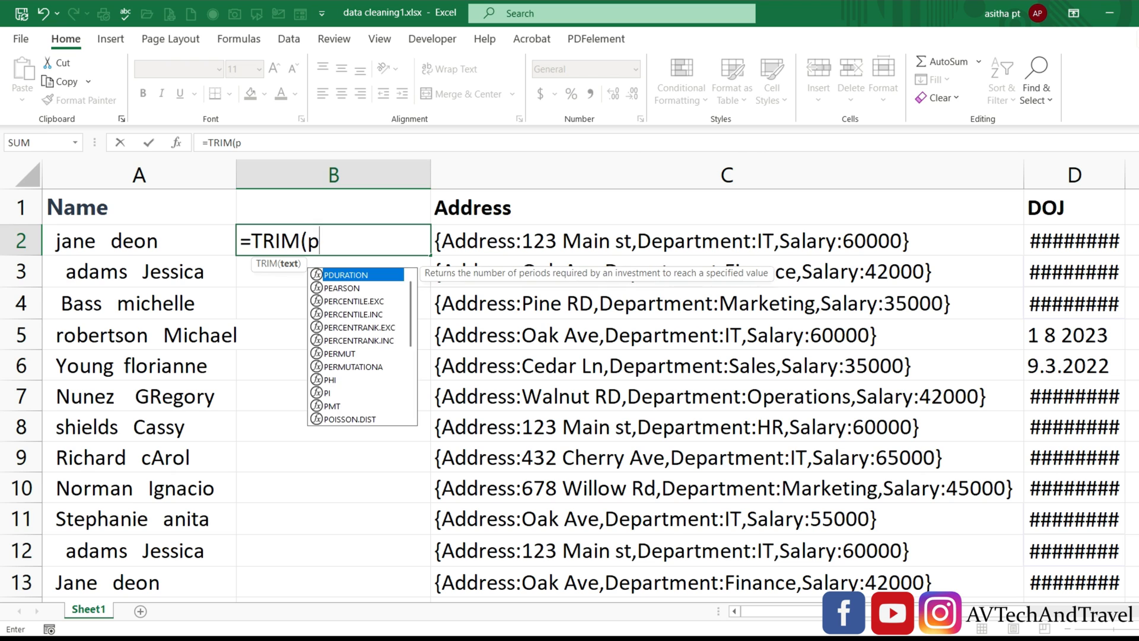
type("r")
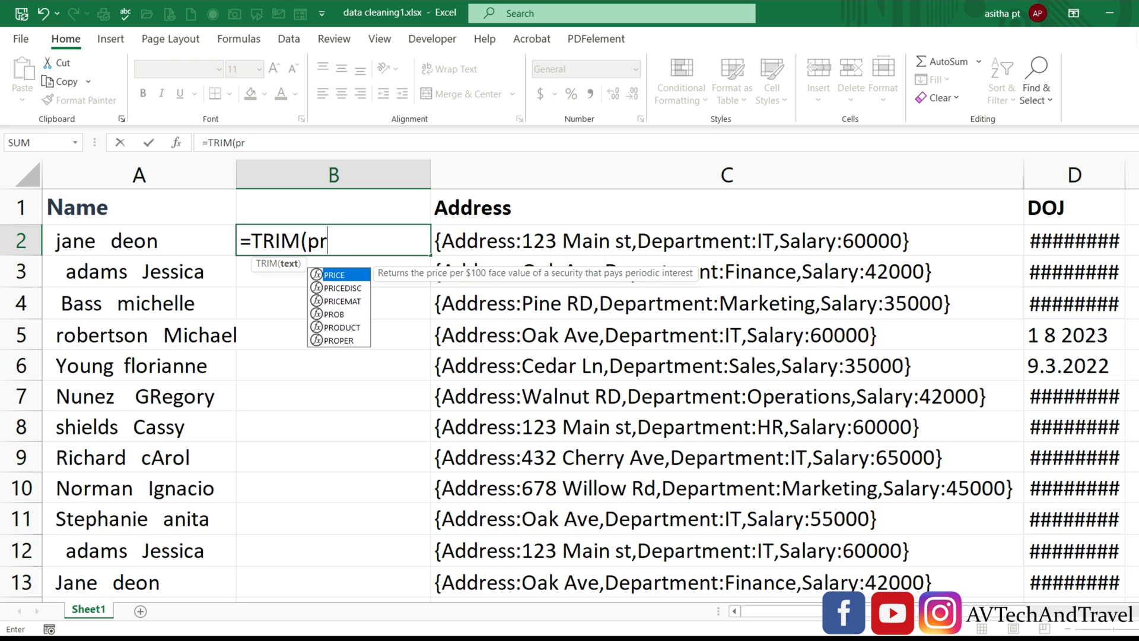
type("o")
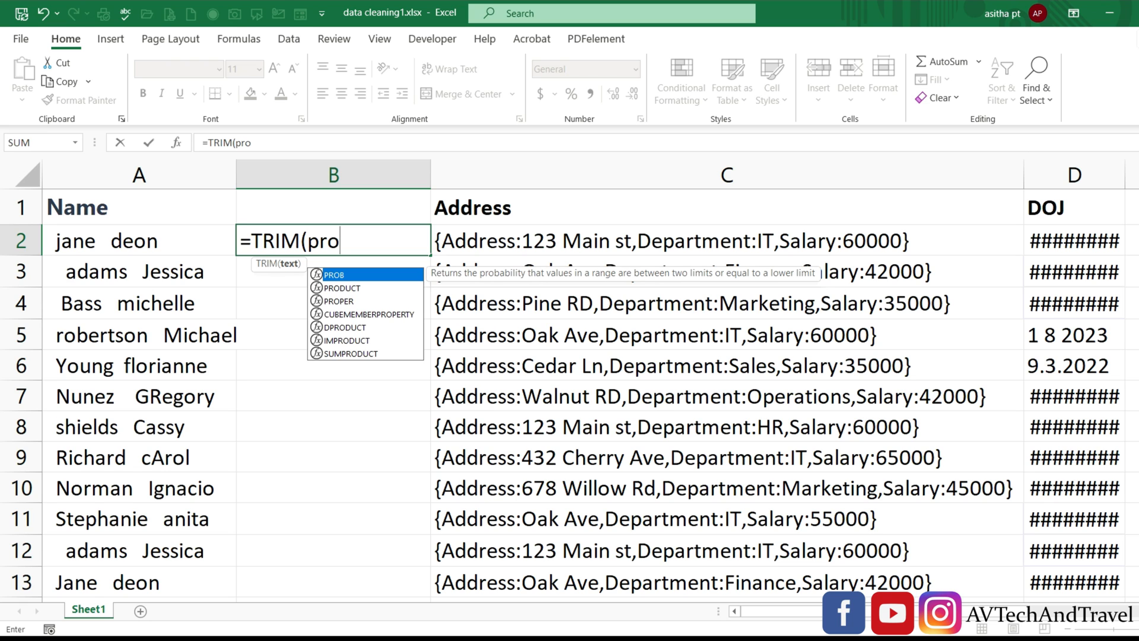
type("pe")
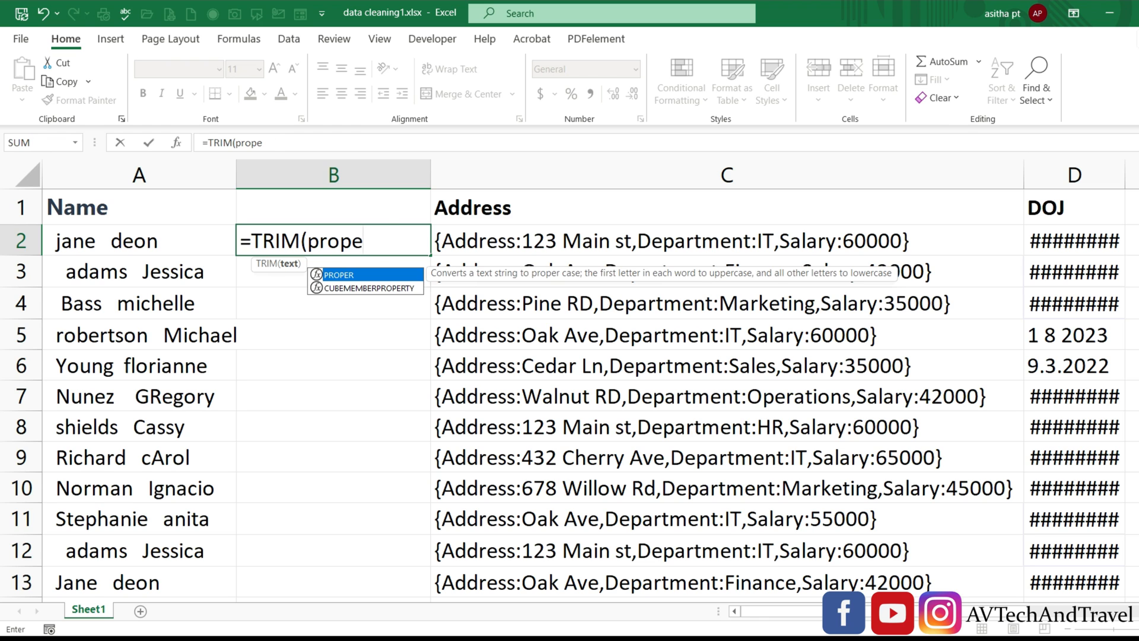
key("Tab")
left_click(192, 252)
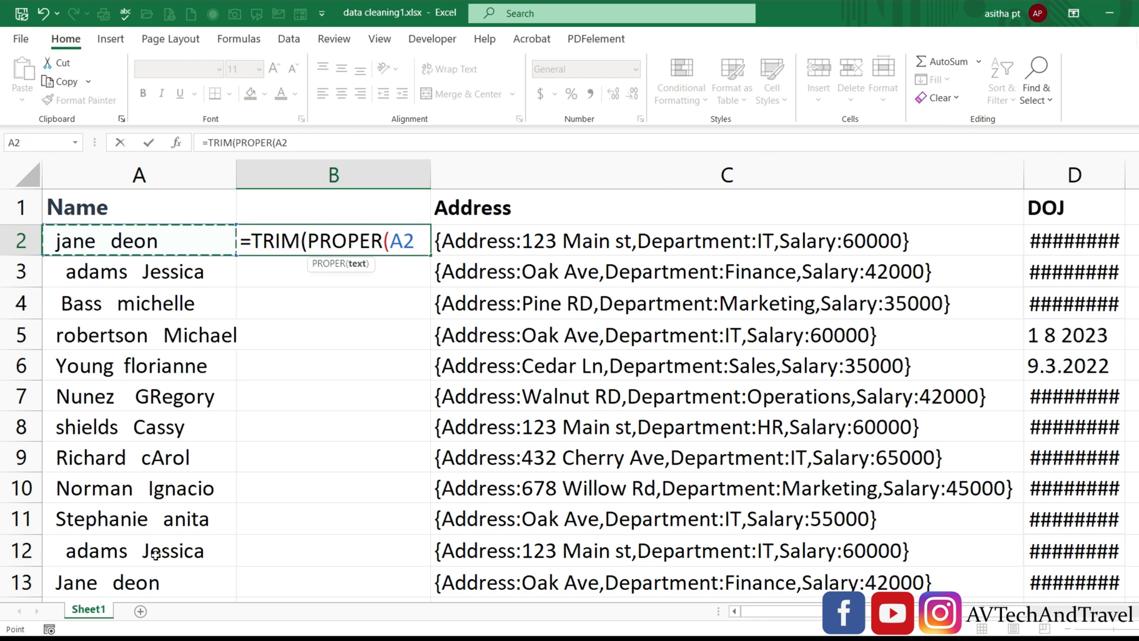
type("))")
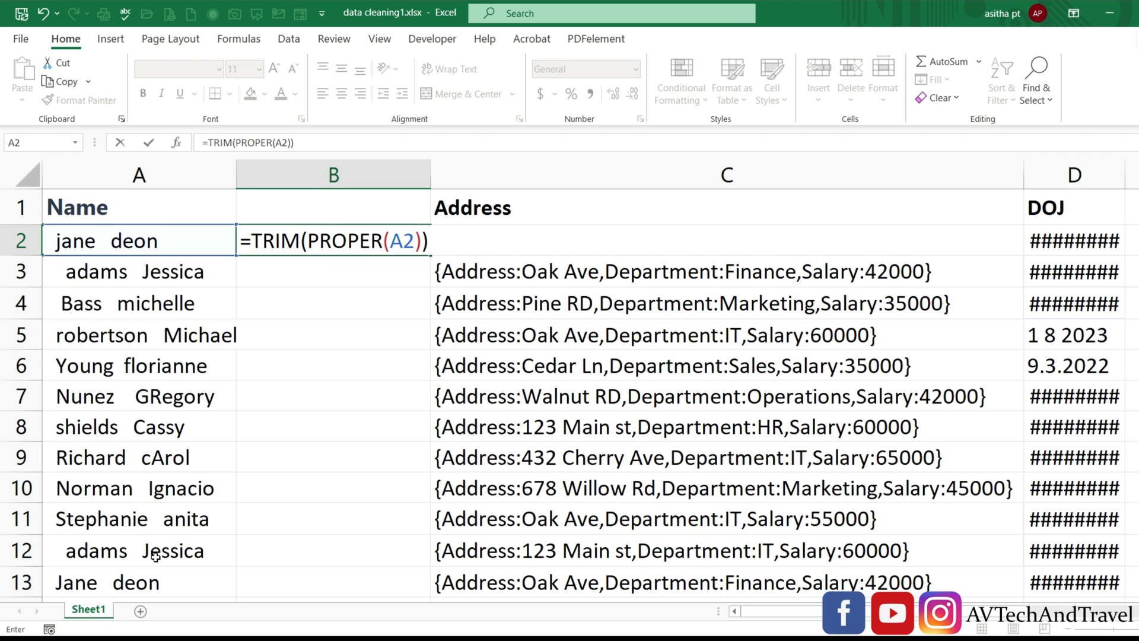
key("Return")
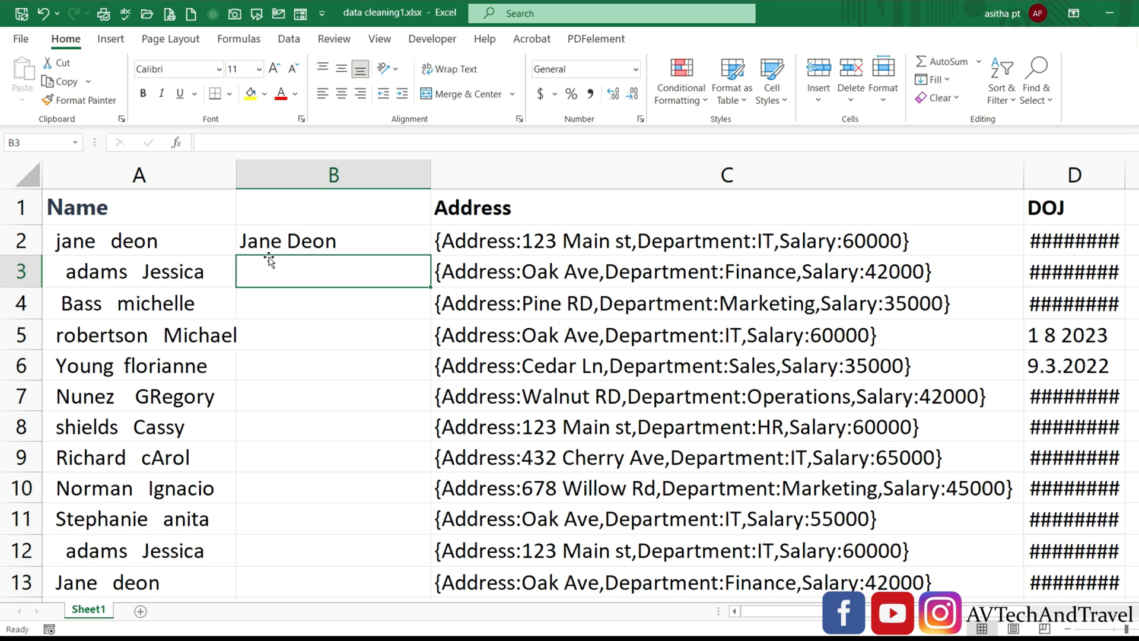
- Fill the B2 formula down the helper column to row 13
left_click(358, 248)
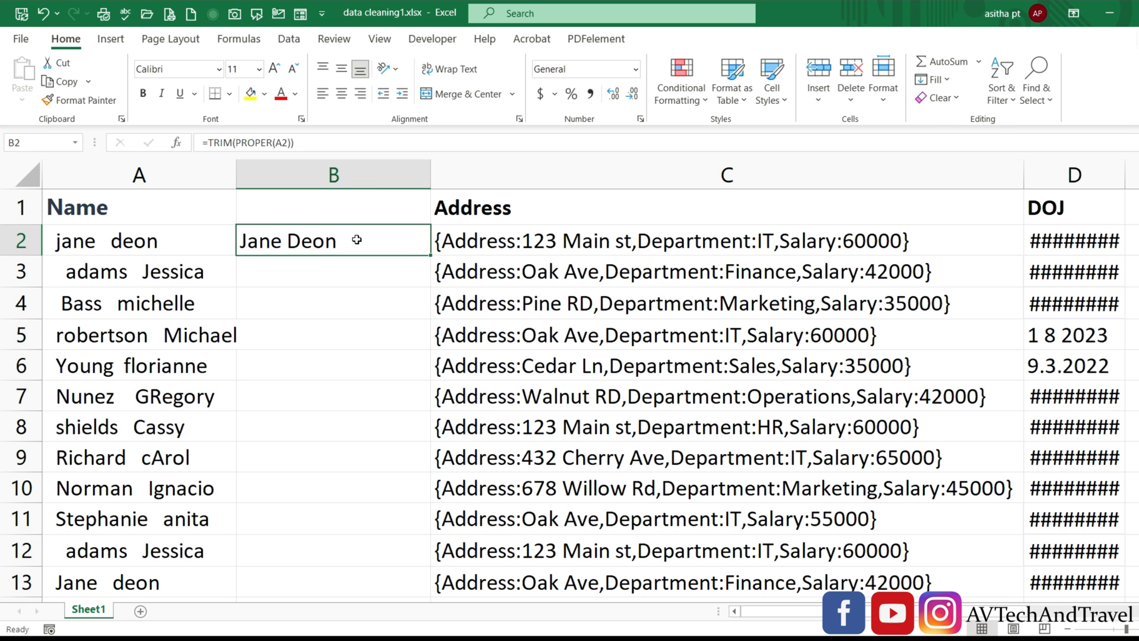
double_click(429, 257)
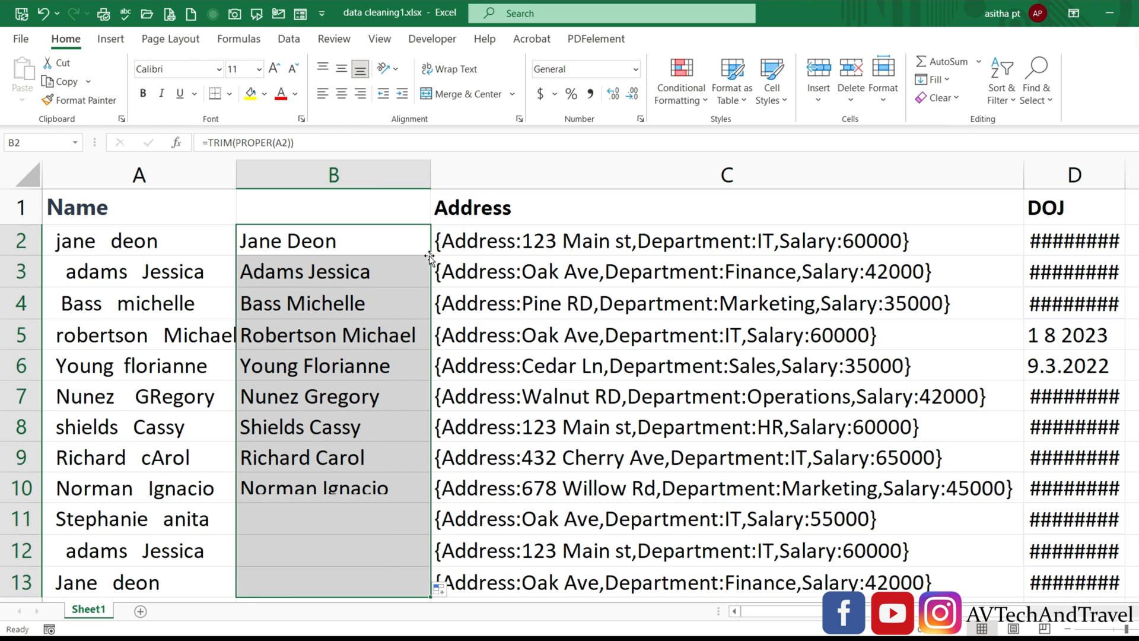
left_click(498, 432)
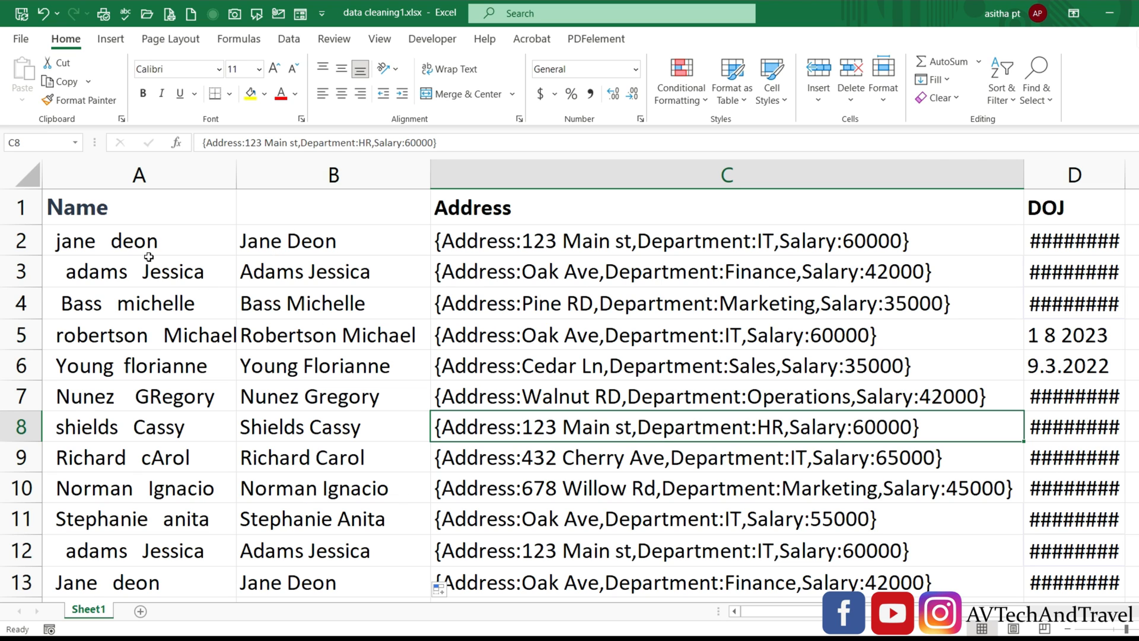
- Try deleting the original Name column A, and undo the deletion
right_click(150, 183)
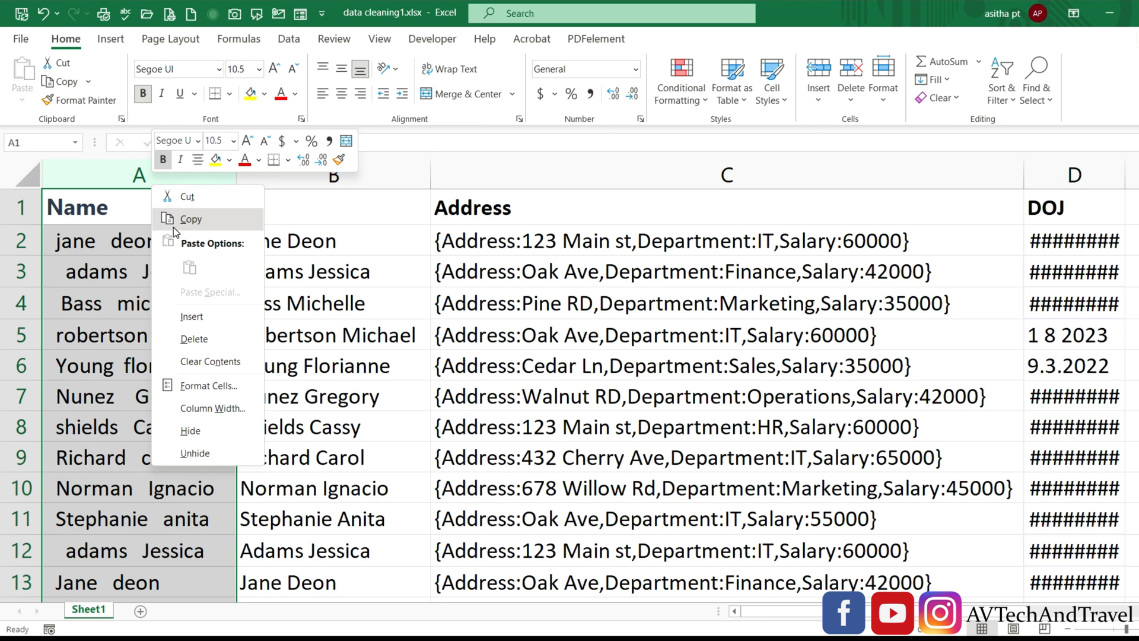
left_click(178, 349)
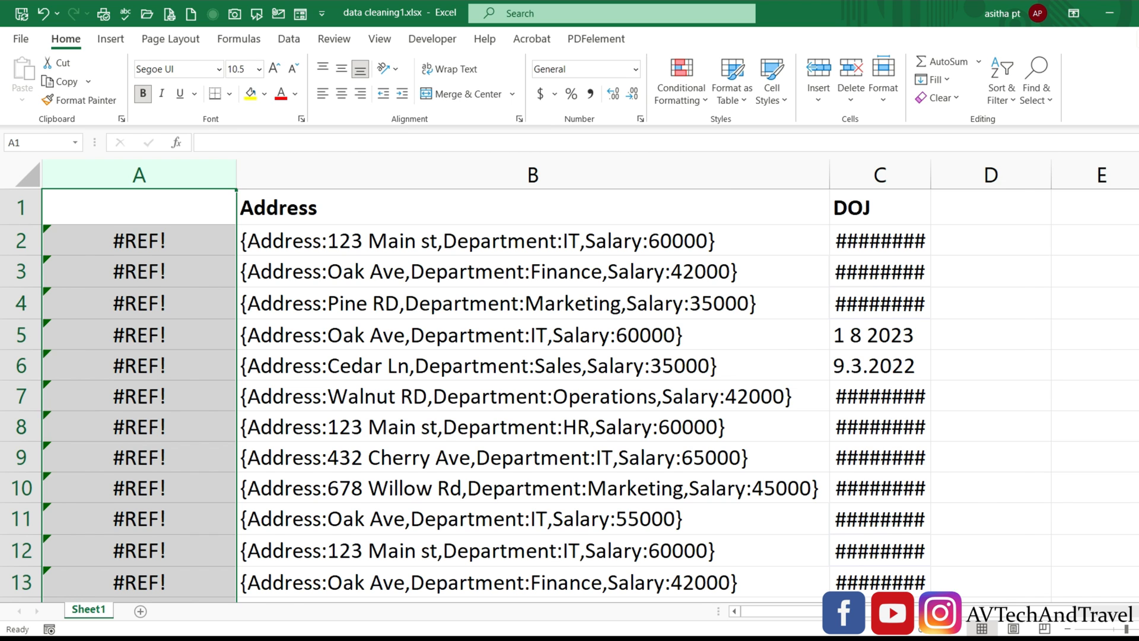
key("ctrl+z")
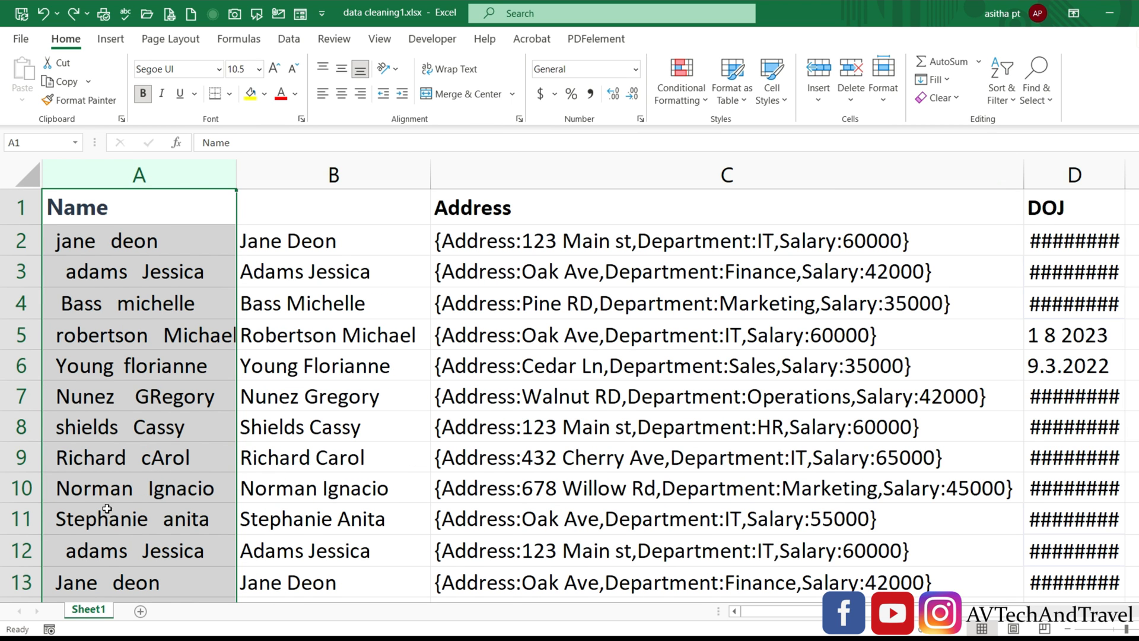
- Copy the cleaned names in B2:B13 and paste them as values over the original names starting at A2
left_click(316, 244)
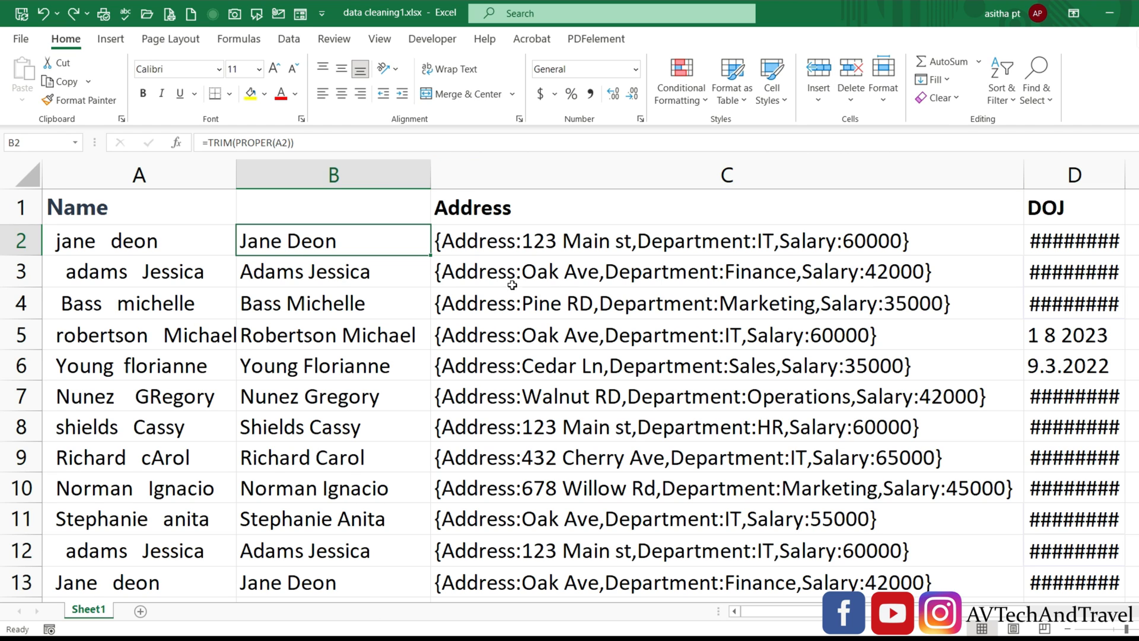
left_click_drag(391, 242, 297, 445)
key("ctrl+c")
scroll(669, 415, "up", 2)
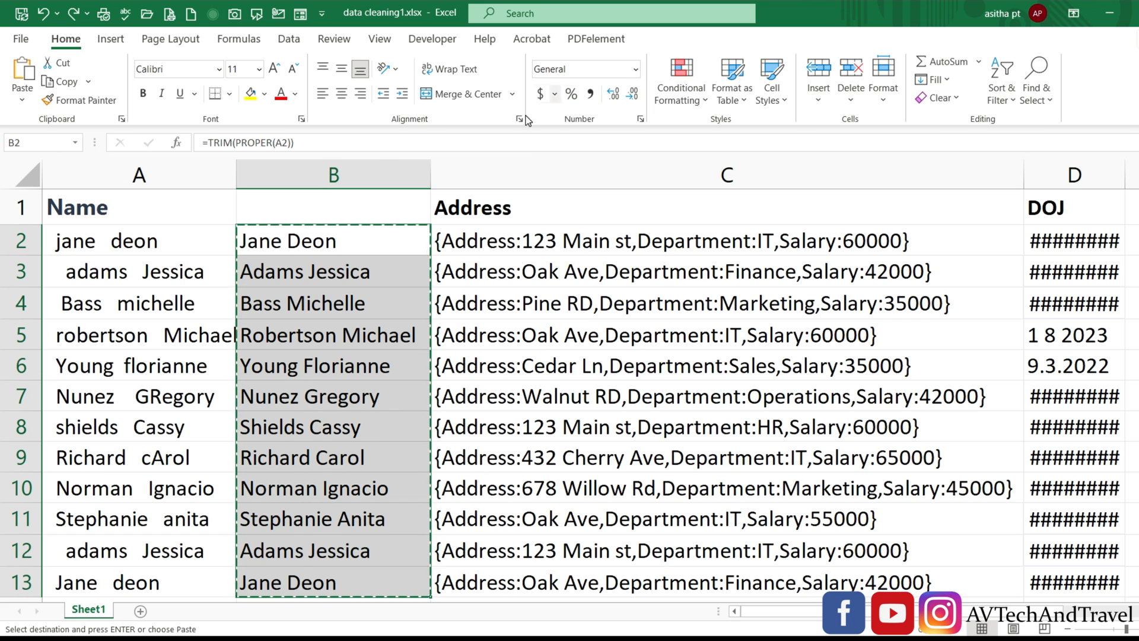
right_click(85, 242)
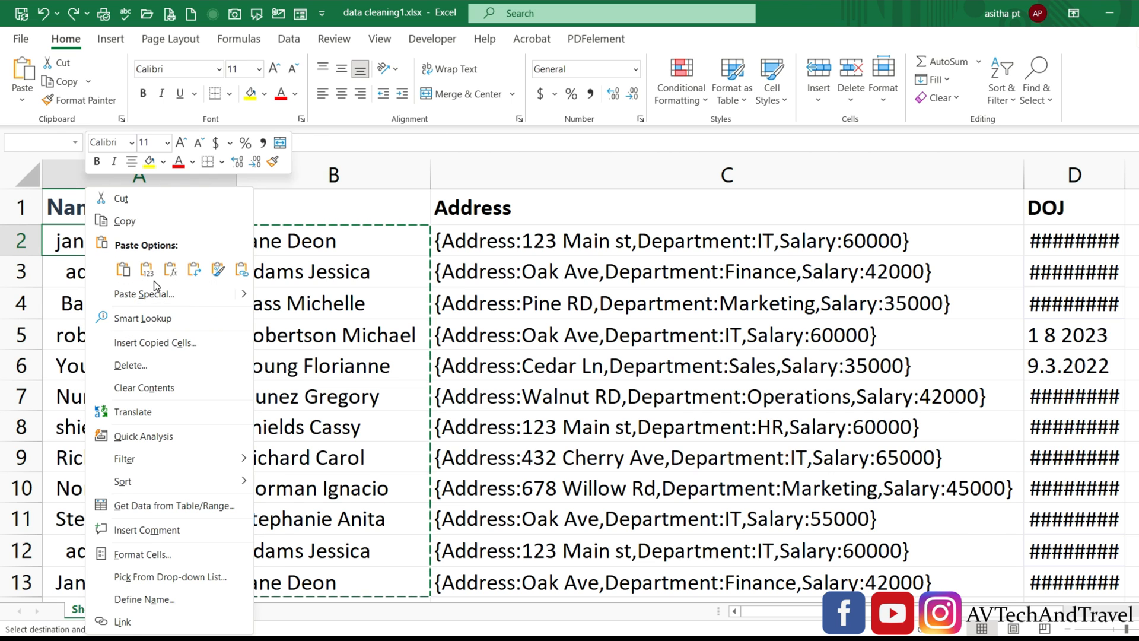
left_click(148, 274)
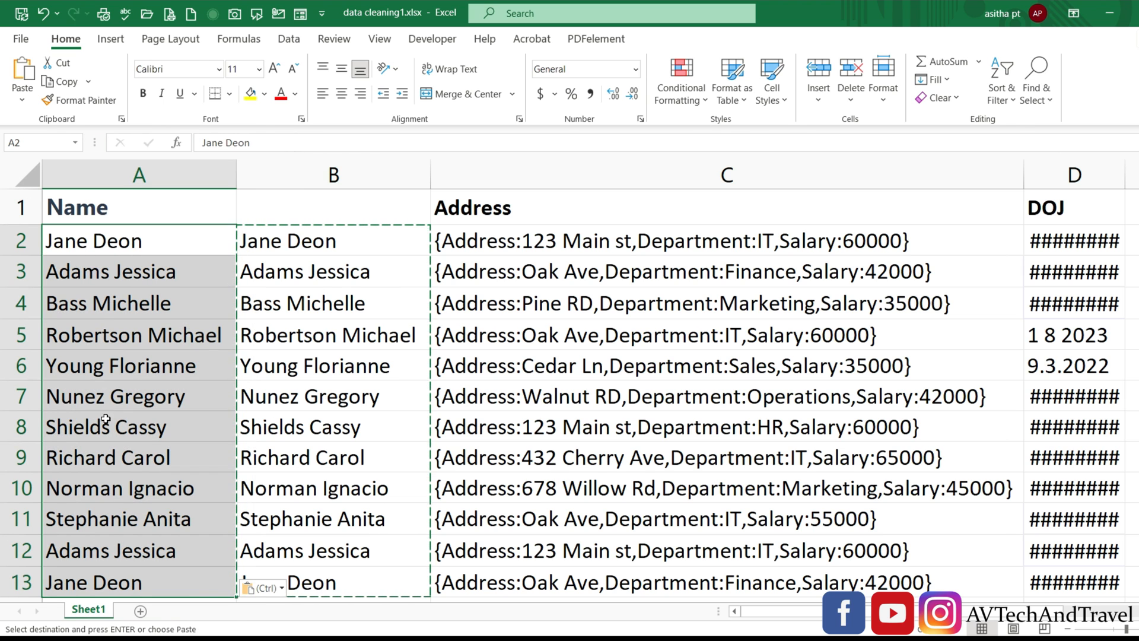
- Delete the helper column B containing the name-cleaning formulas
left_click(278, 352)
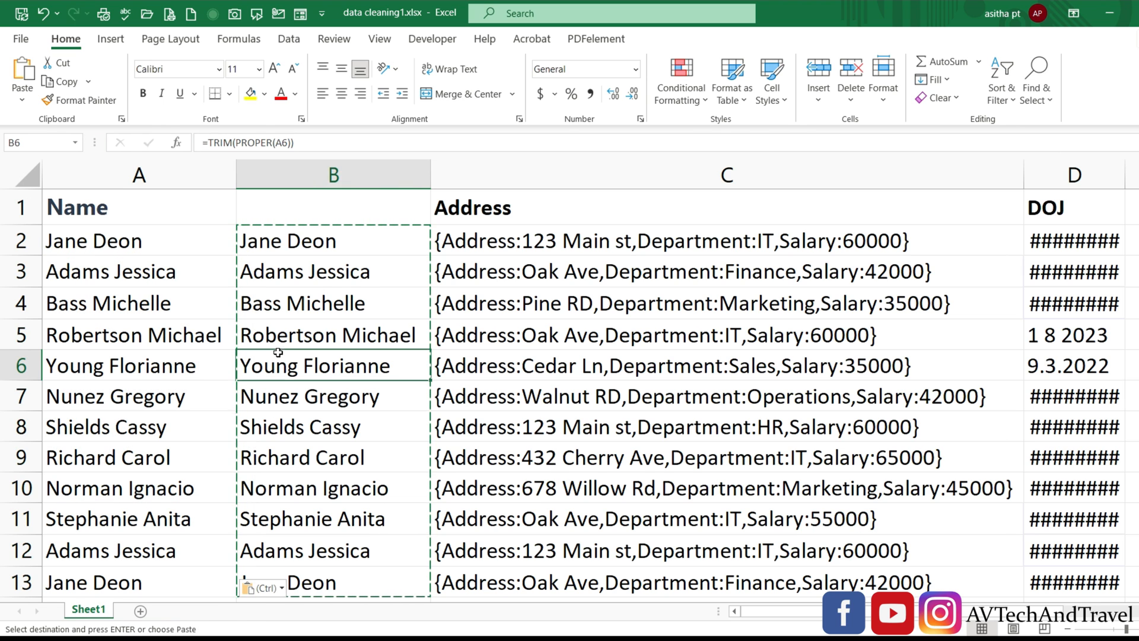
right_click(318, 171)
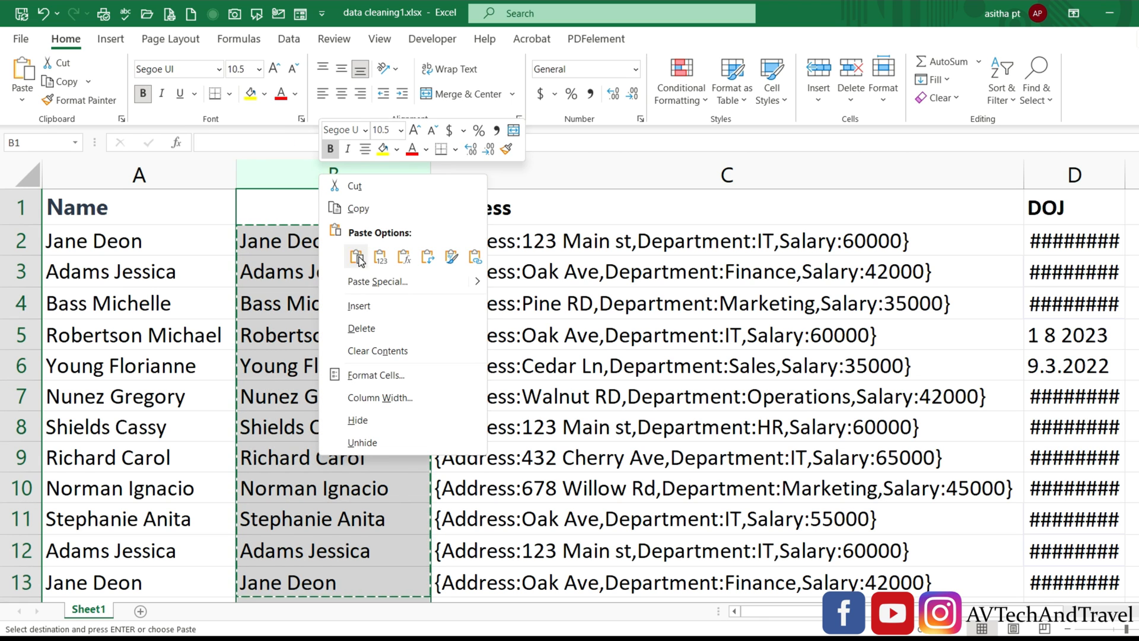
left_click(360, 329)
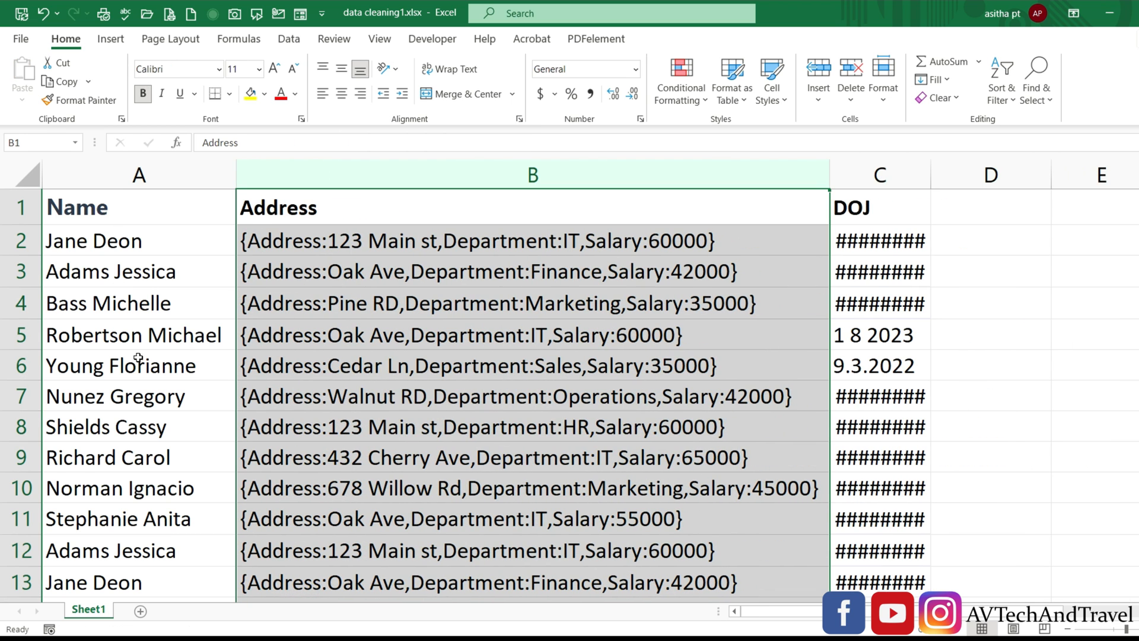
double_click(128, 245)
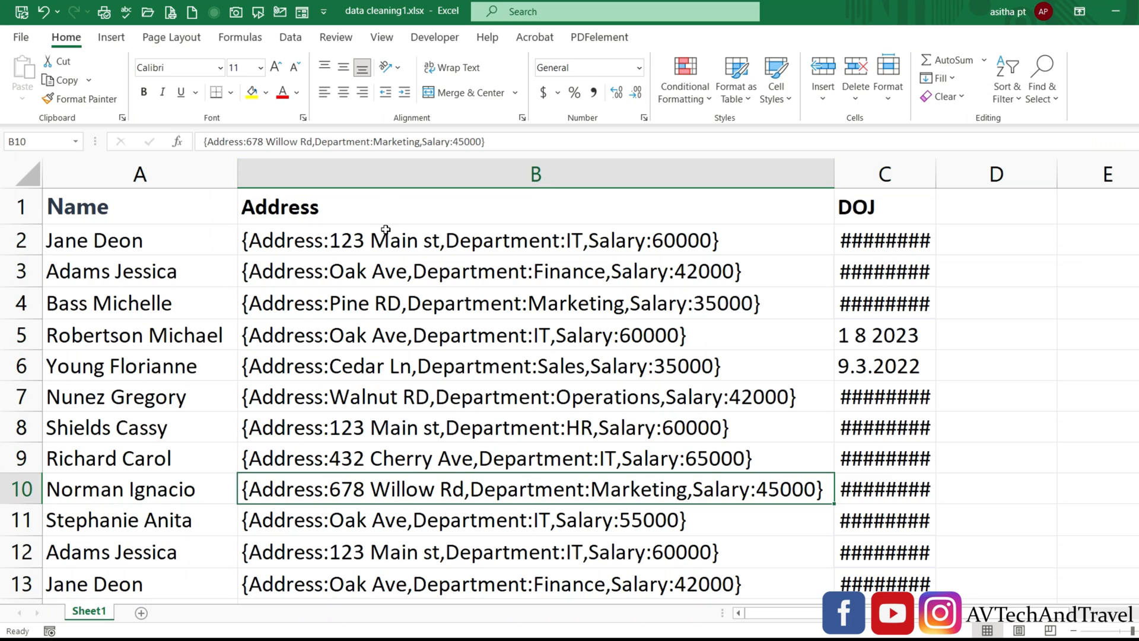
- Set up Text to Columns on B2:B13 as delimited data, adding comma and a custom colon as delimiters
left_click_drag(382, 236, 419, 464)
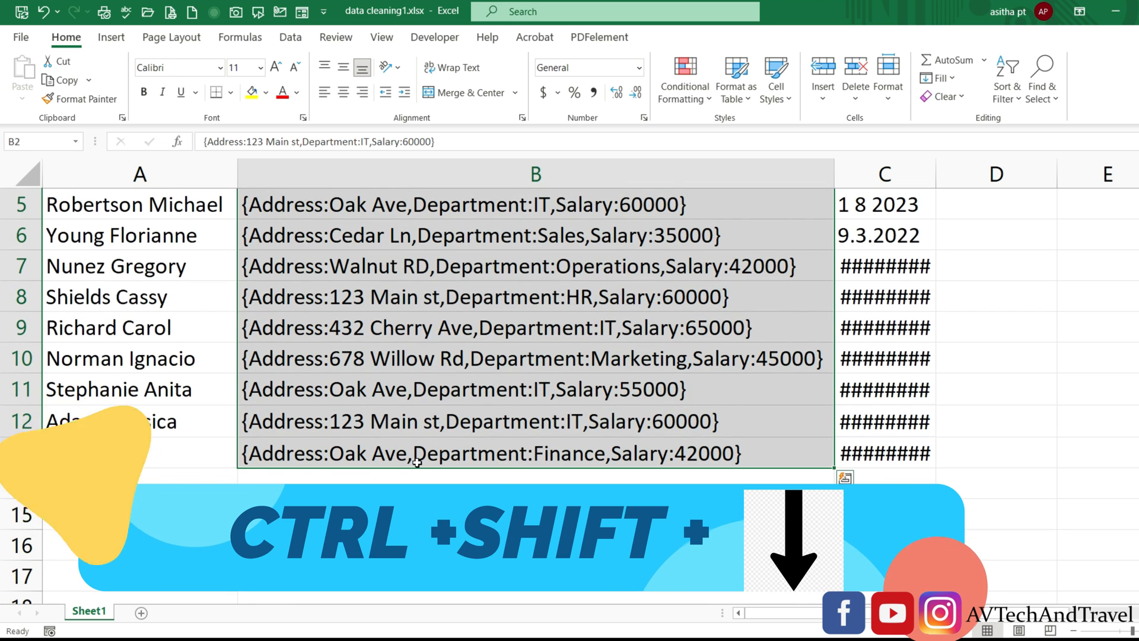
scroll(495, 482, "up", 2)
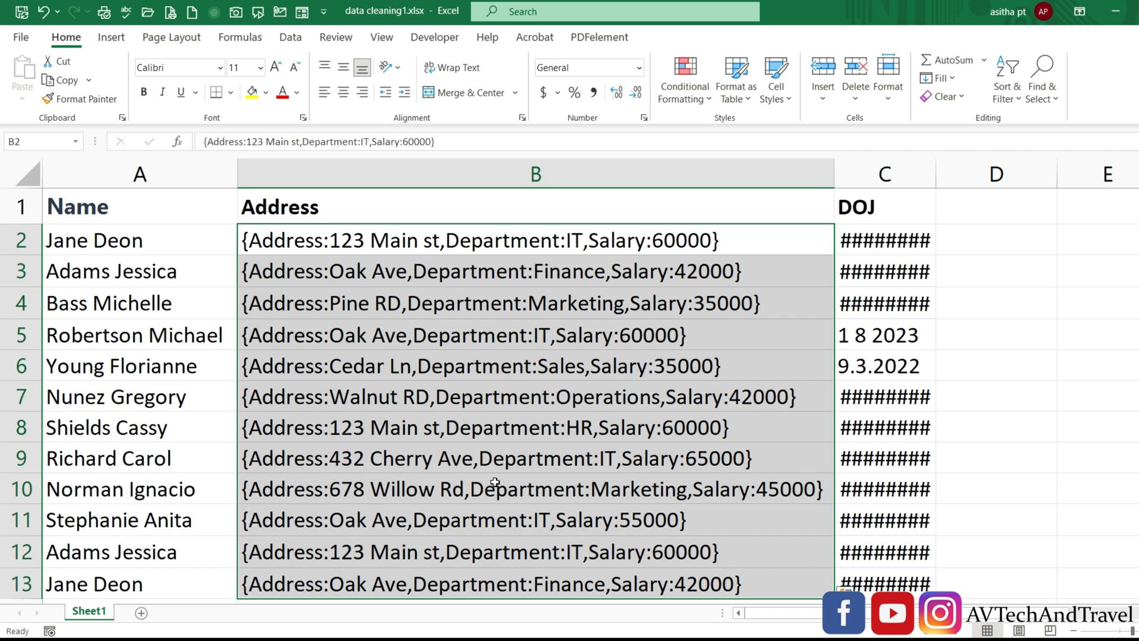
left_click(291, 38)
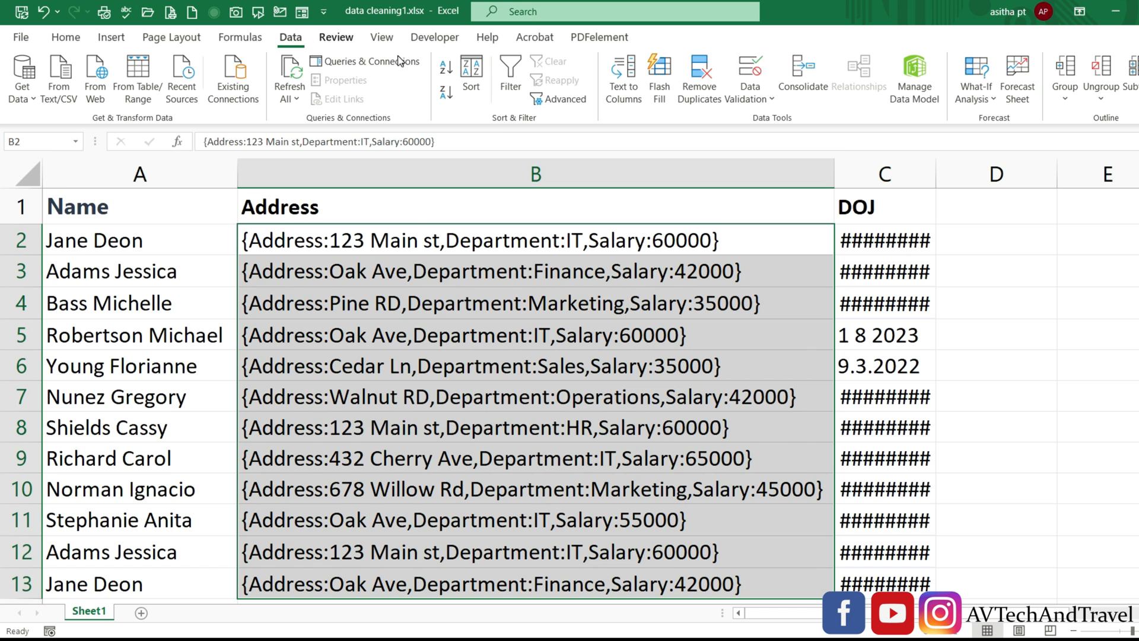
left_click(624, 95)
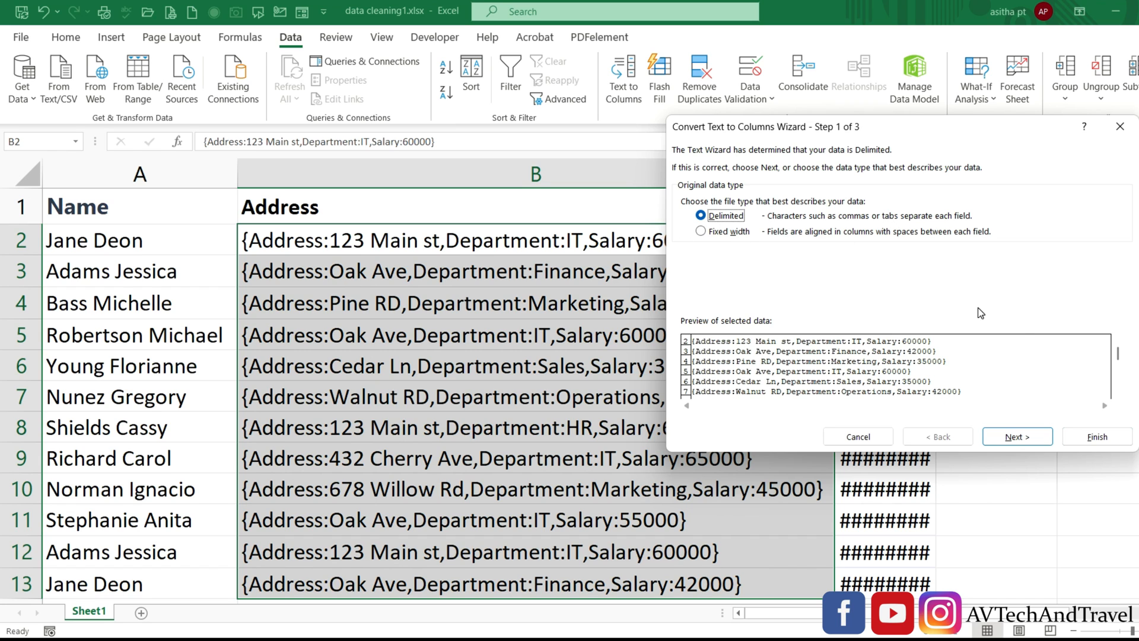
left_click(1010, 437)
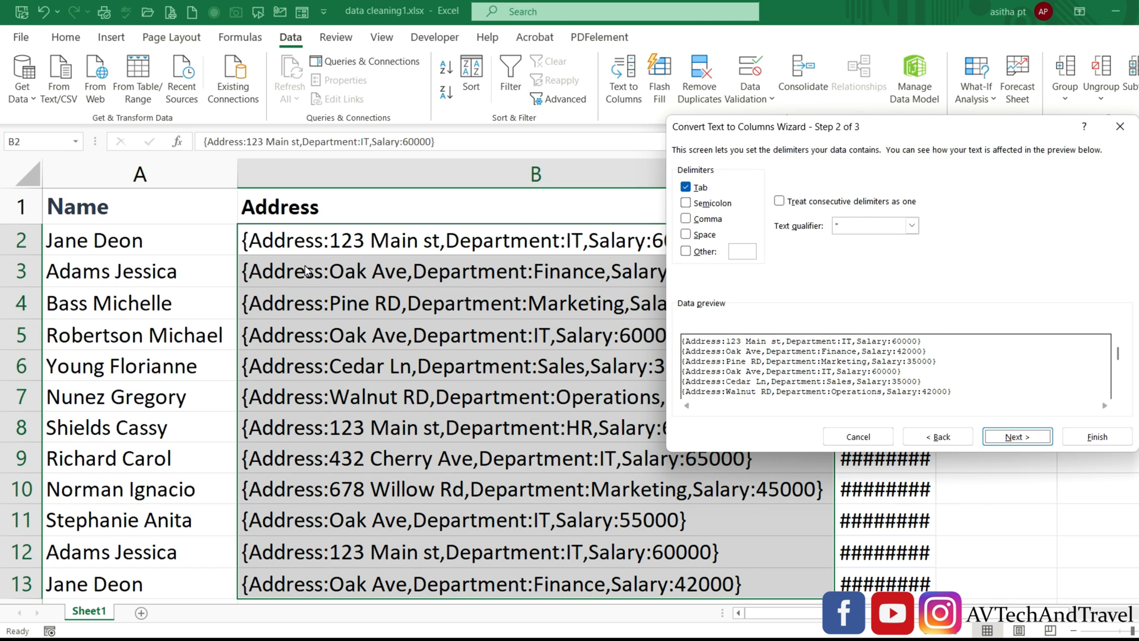
left_click_drag(842, 126, 902, 269)
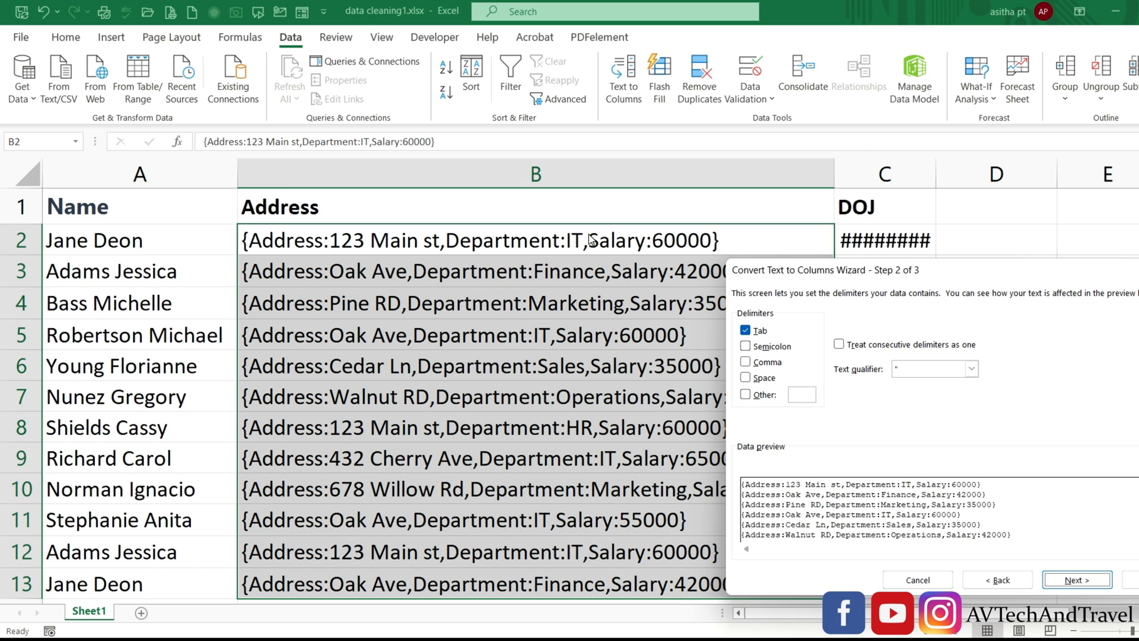
left_click_drag(878, 270, 582, 200)
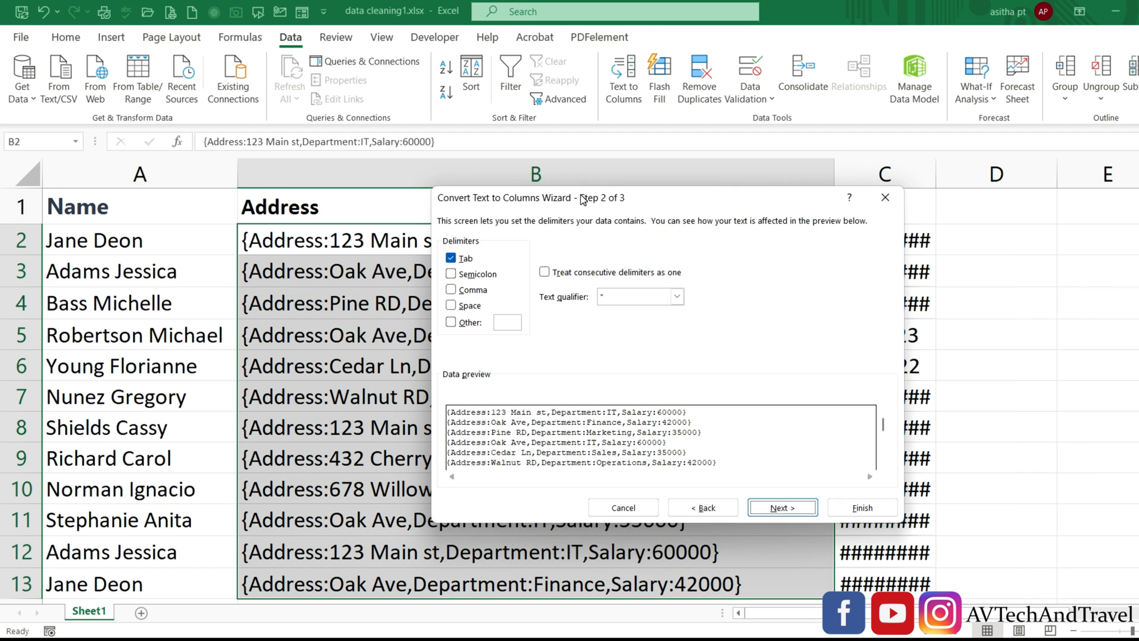
left_click(452, 289)
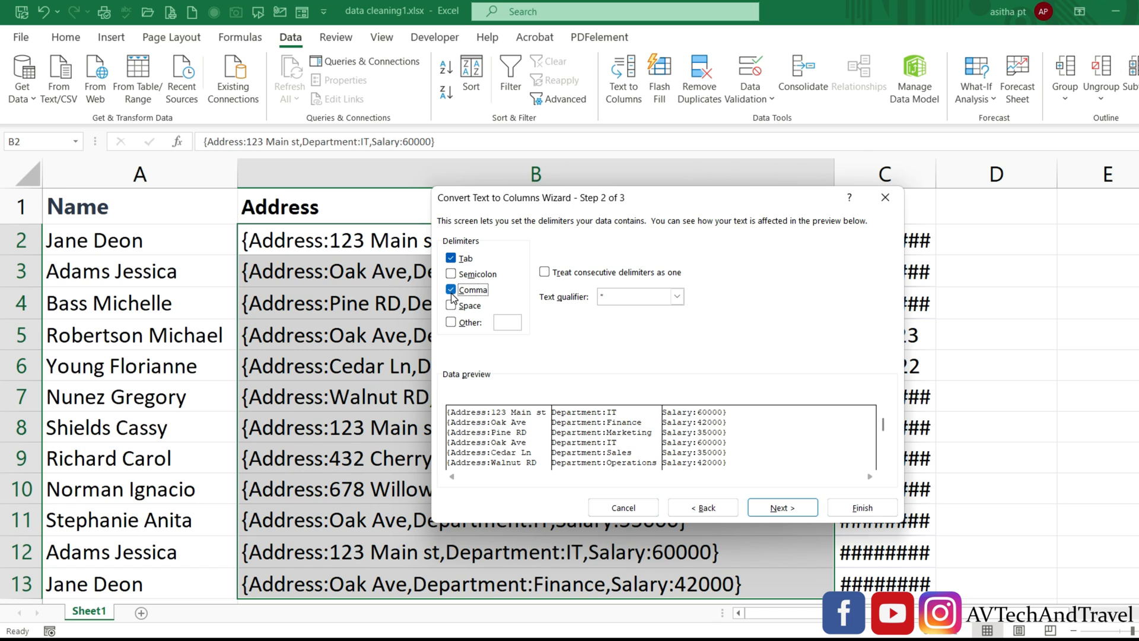
left_click(452, 323)
type(":")
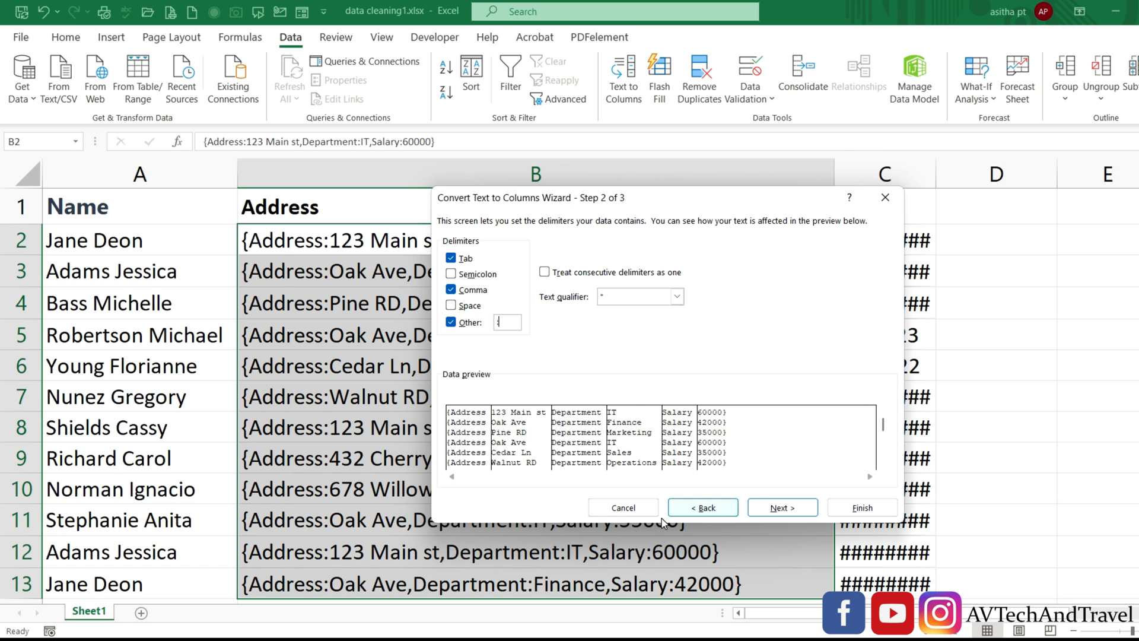
left_click(785, 510)
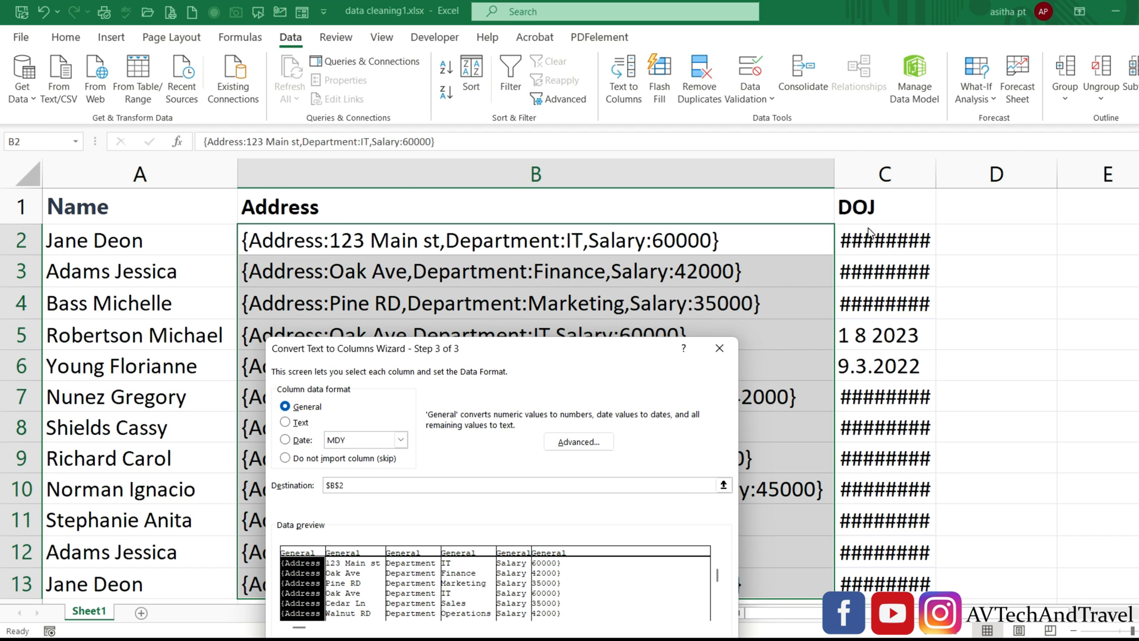
- Set the split's destination to cell D2 with General column format and finish the conversion
left_click_drag(563, 354, 541, 242)
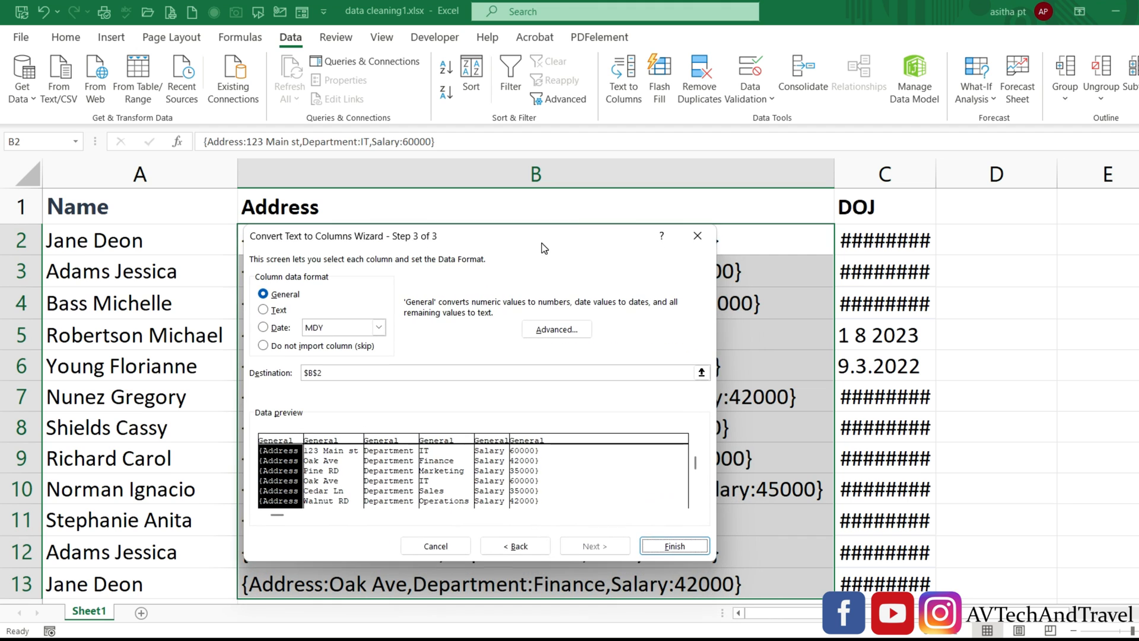
left_click(701, 373)
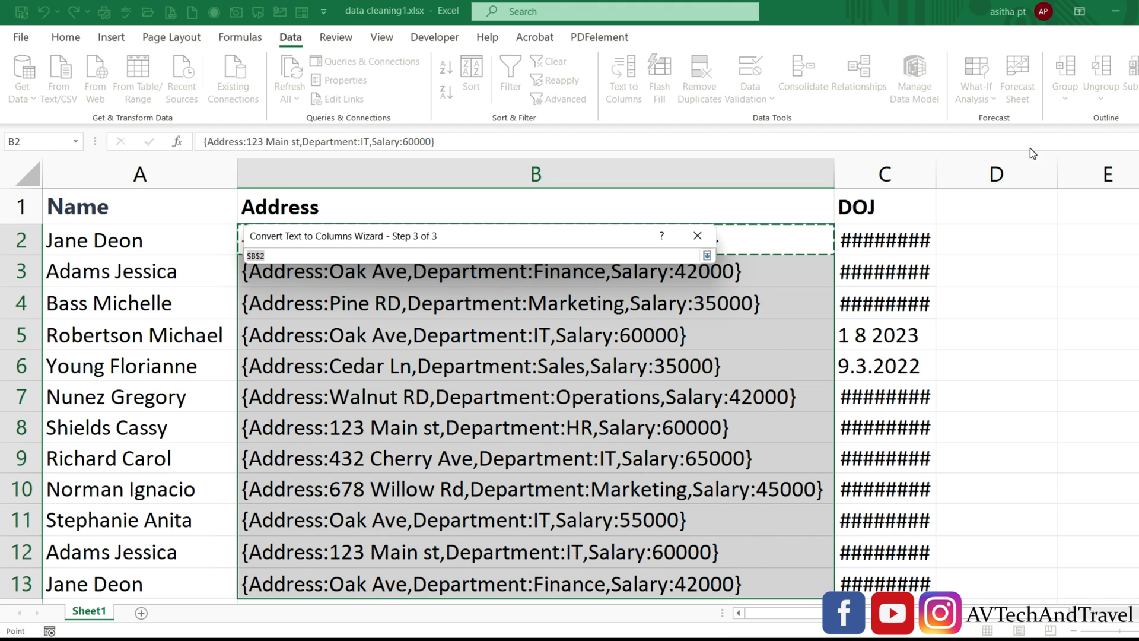
left_click(989, 235)
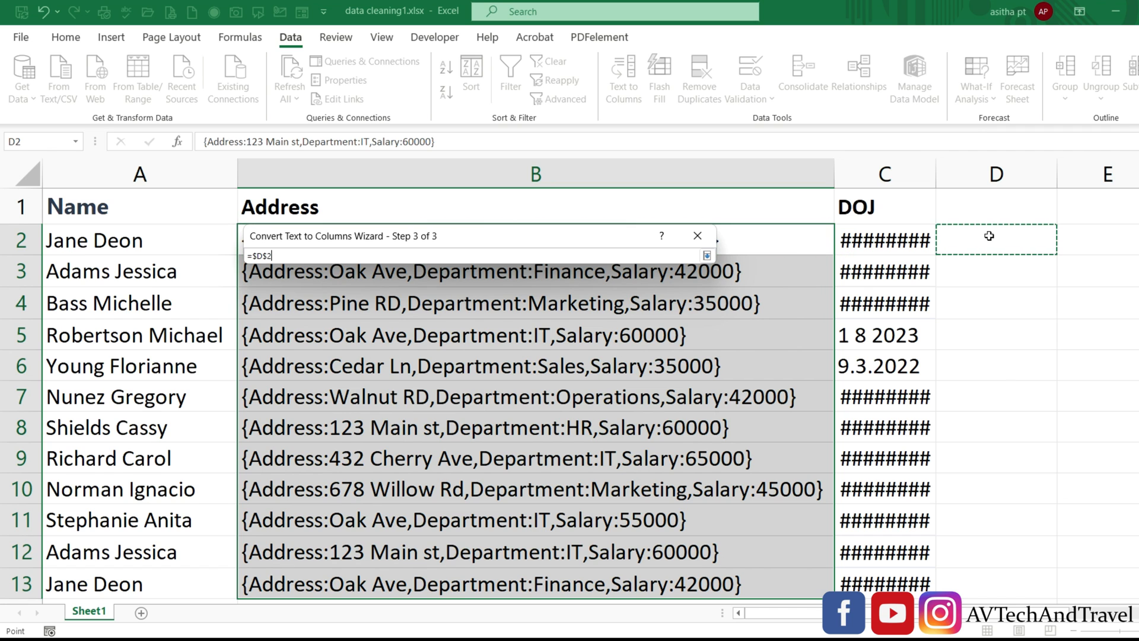
left_click(708, 256)
left_click(659, 549)
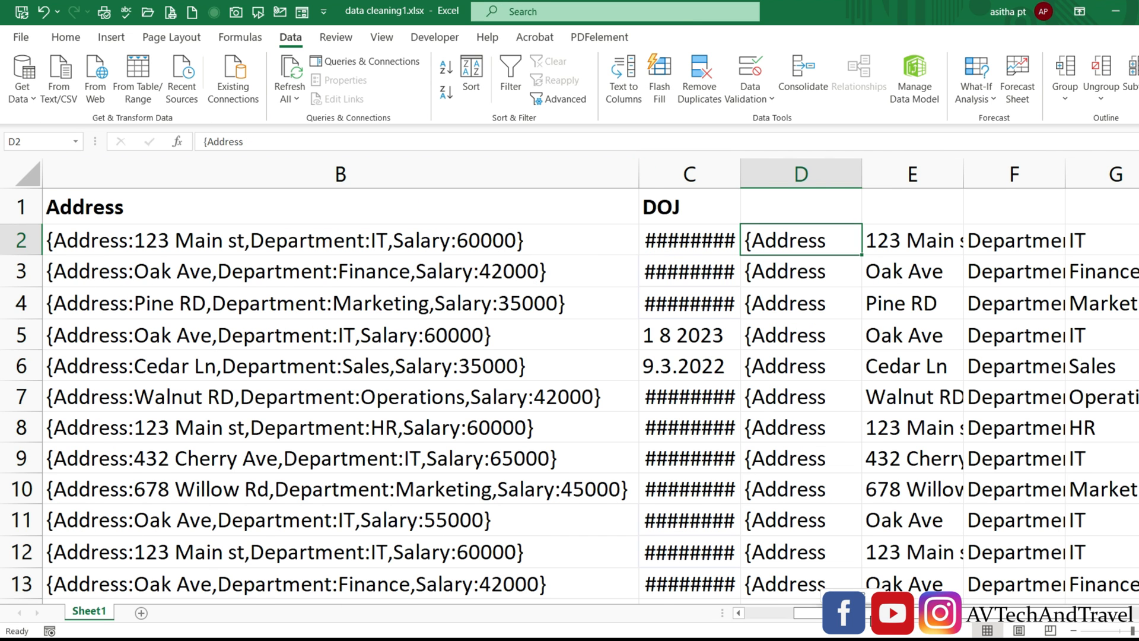
- Delete the original combined Address column B and autofit the column holding the department names
scroll(569, 385, "right", 3)
scroll(414, 256, "left", 3)
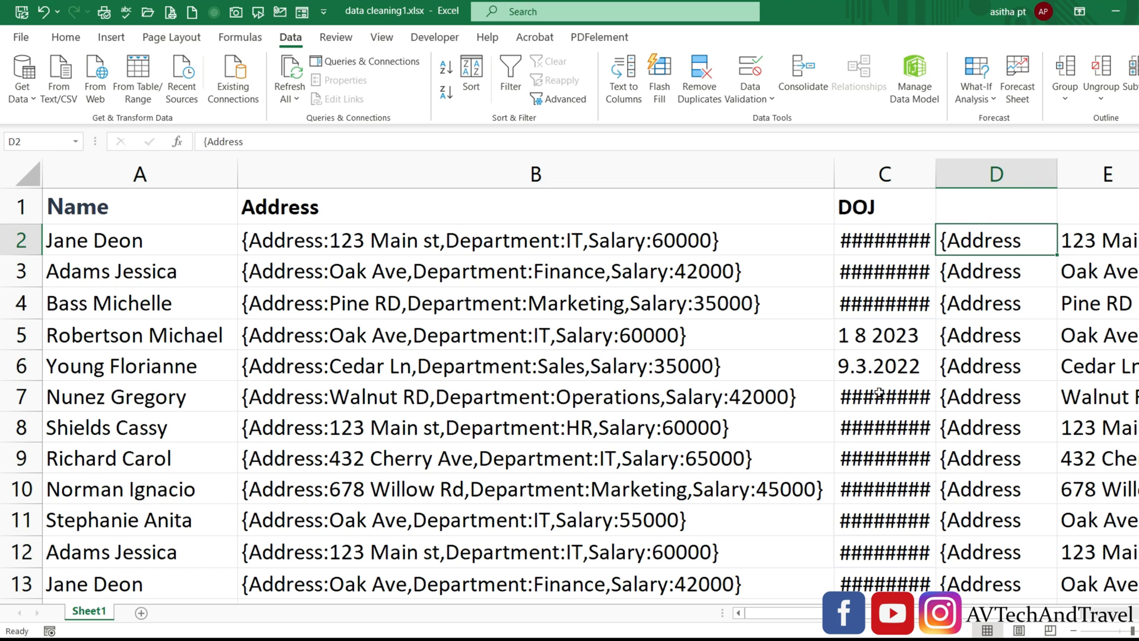
left_click(507, 172)
right_click(506, 172)
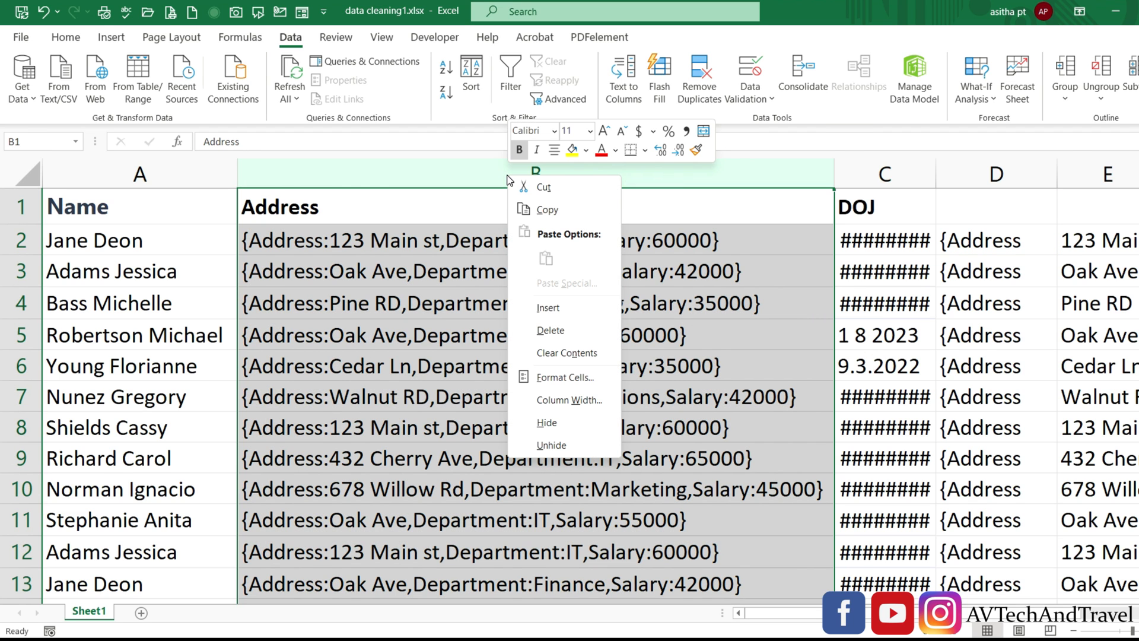
left_click(562, 335)
left_click(427, 295)
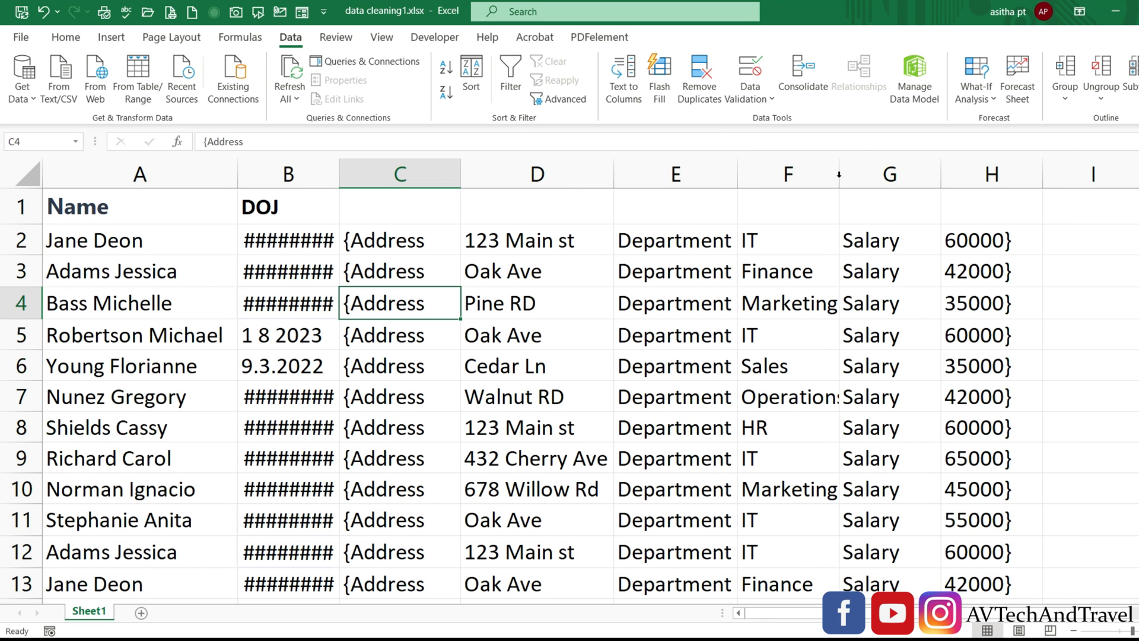
double_click(839, 175)
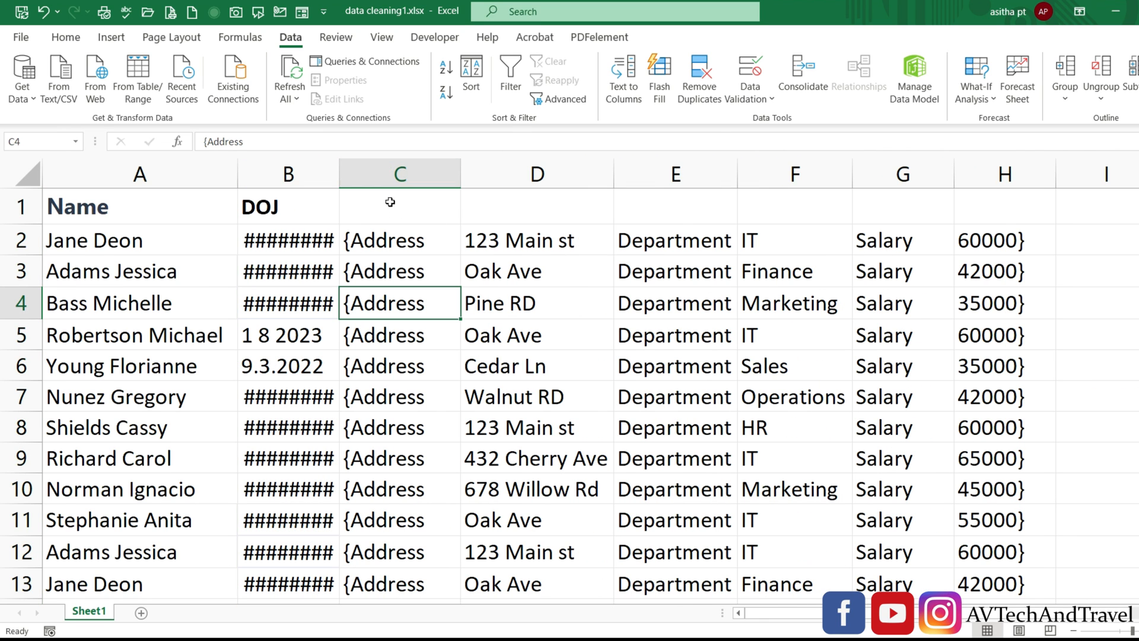
- Delete the three columns that only repeat the labels {Address, Department and Salary
right_click(398, 174)
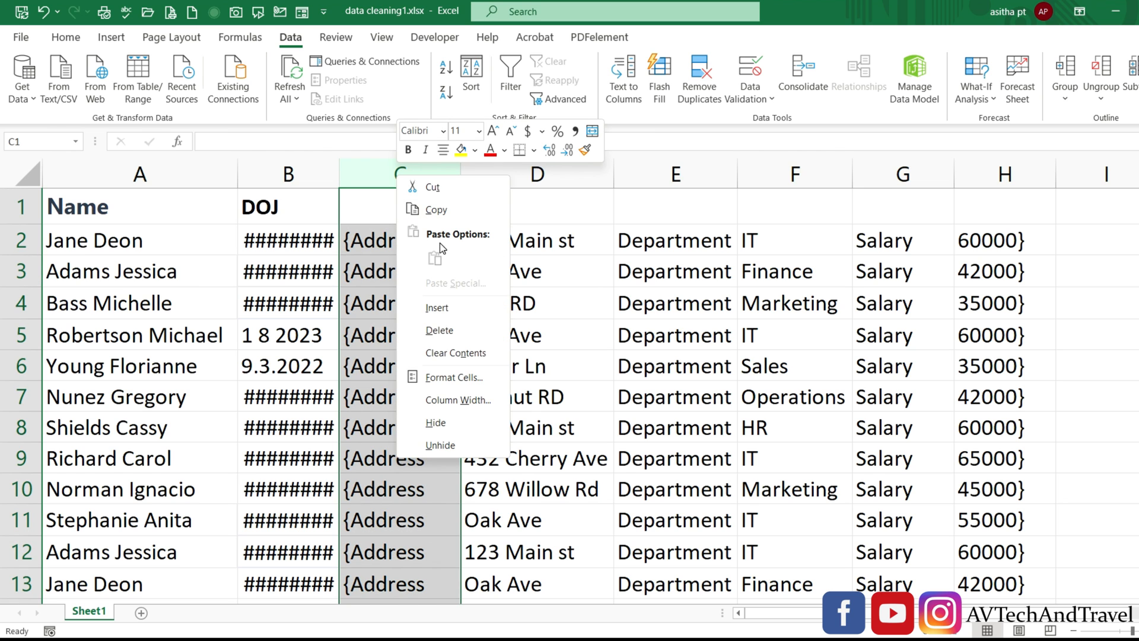
left_click(439, 330)
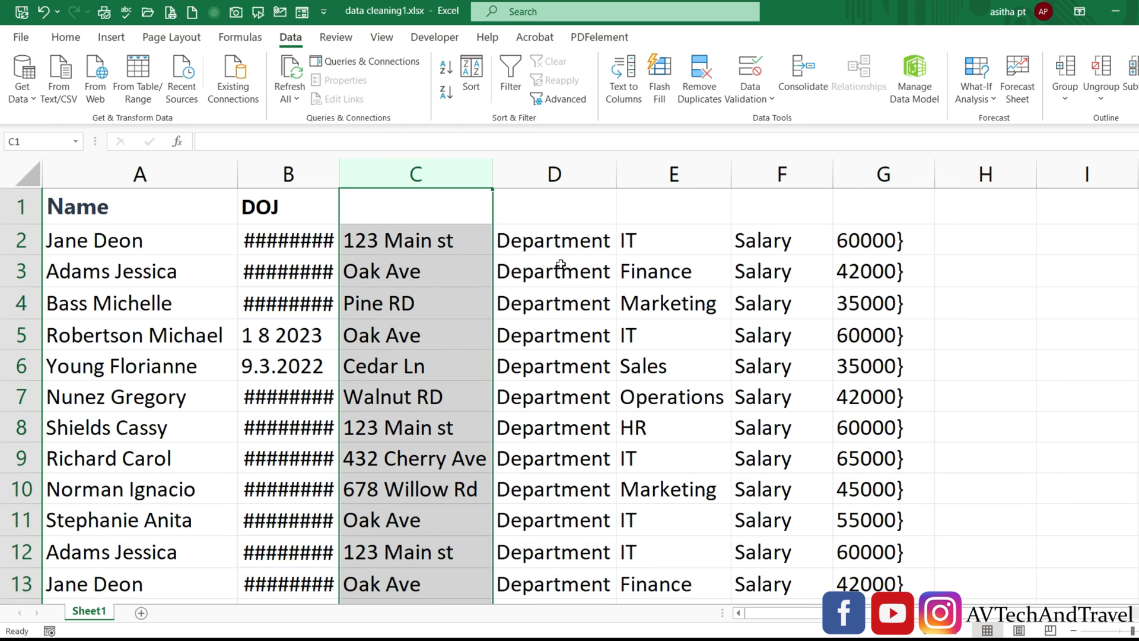
left_click(570, 240)
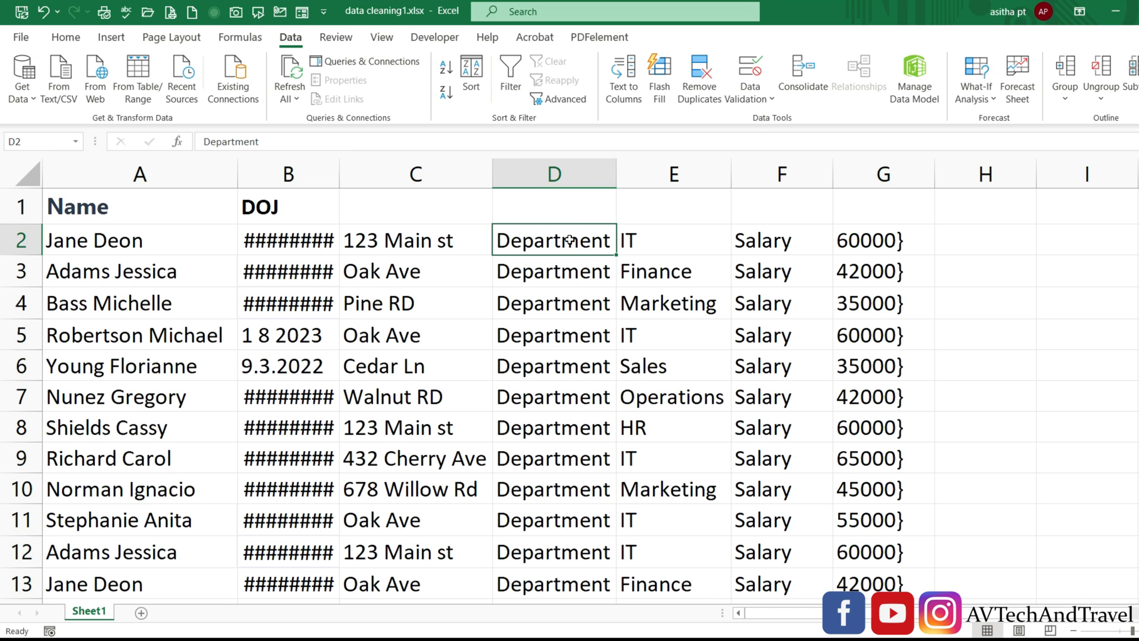
right_click(550, 173)
left_click(589, 328)
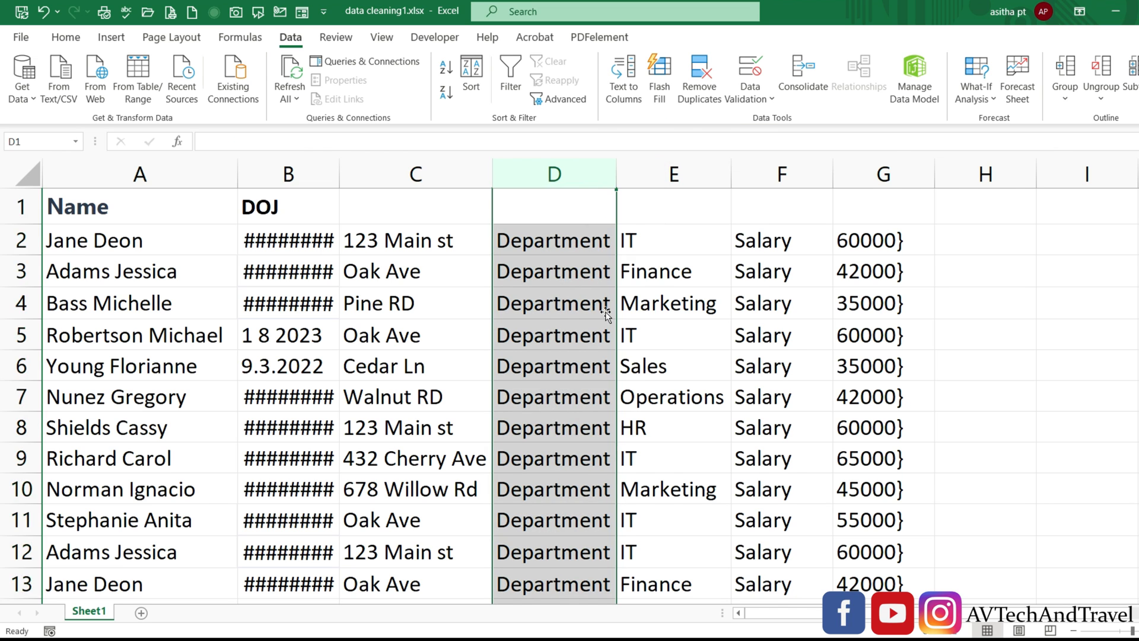
right_click(658, 174)
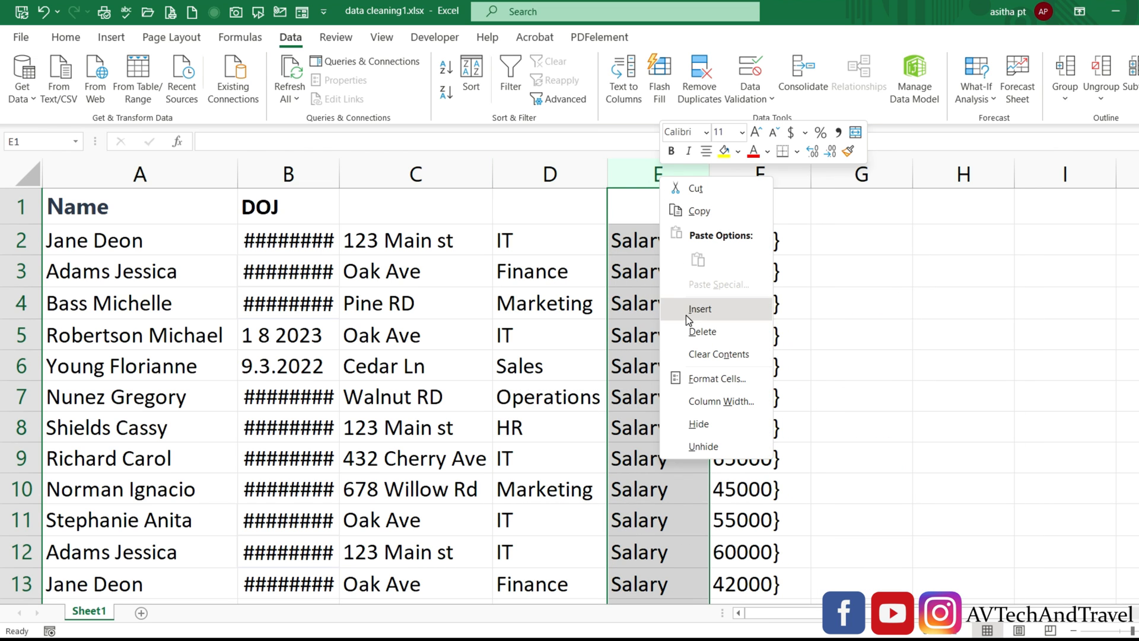
left_click(693, 336)
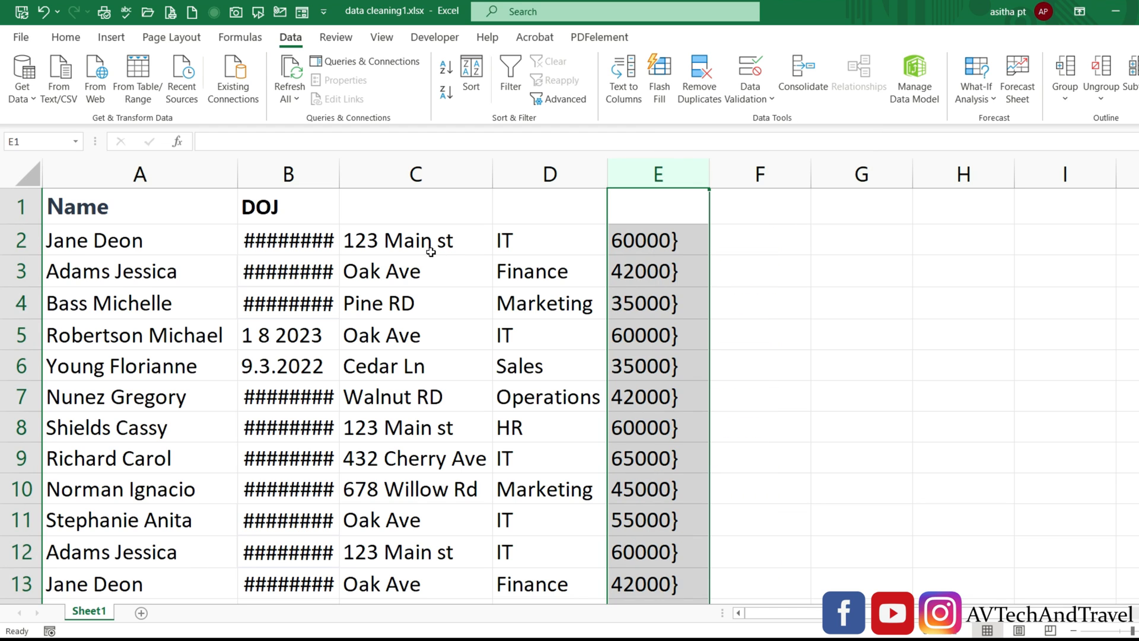
- Enter the headers Address, Department and Salary in cells C1, D1 and E1
double_click(396, 208)
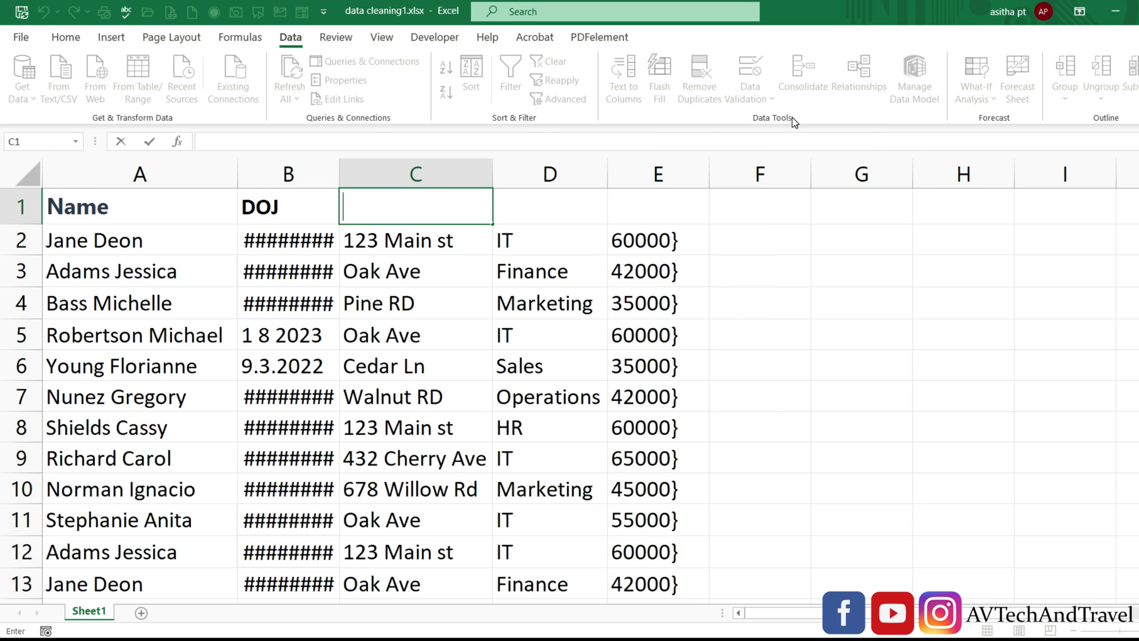
type("Address")
key("Tab")
type("Dep")
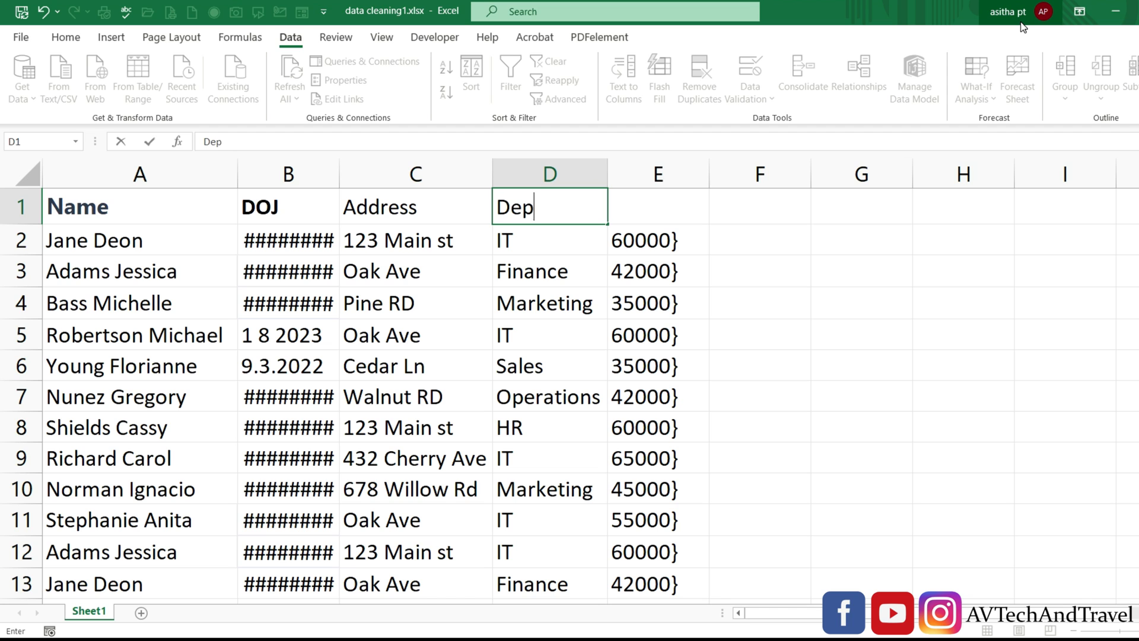
type("artment")
key("Tab")
type("Salar")
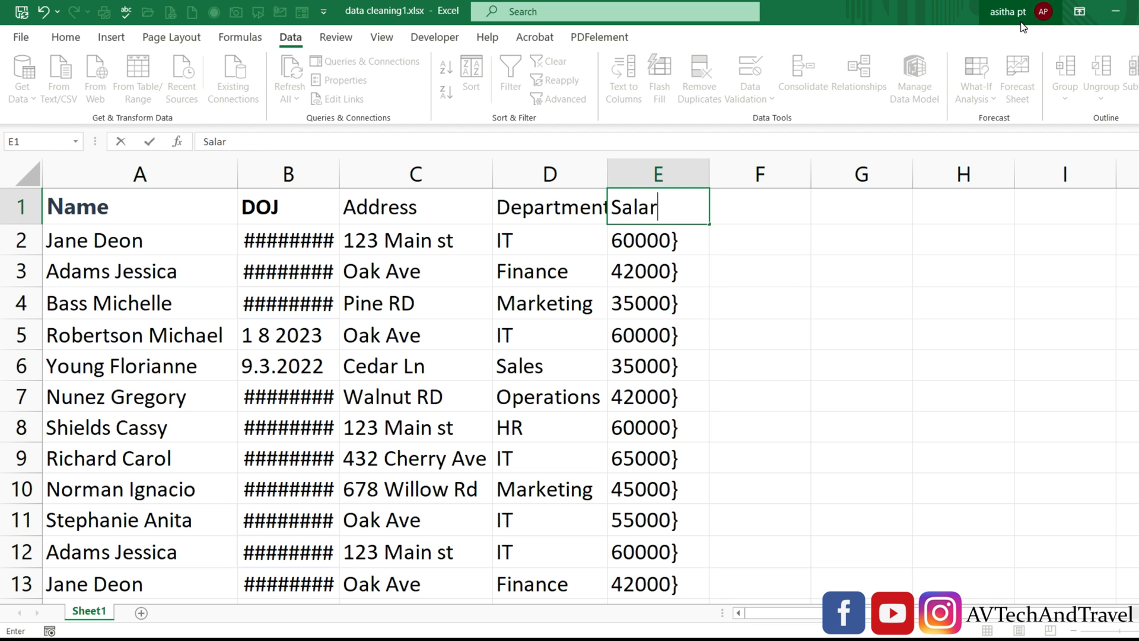
type("y")
- Replace every closing brace } in the salary values E2:E13 with nothing
left_click(659, 174)
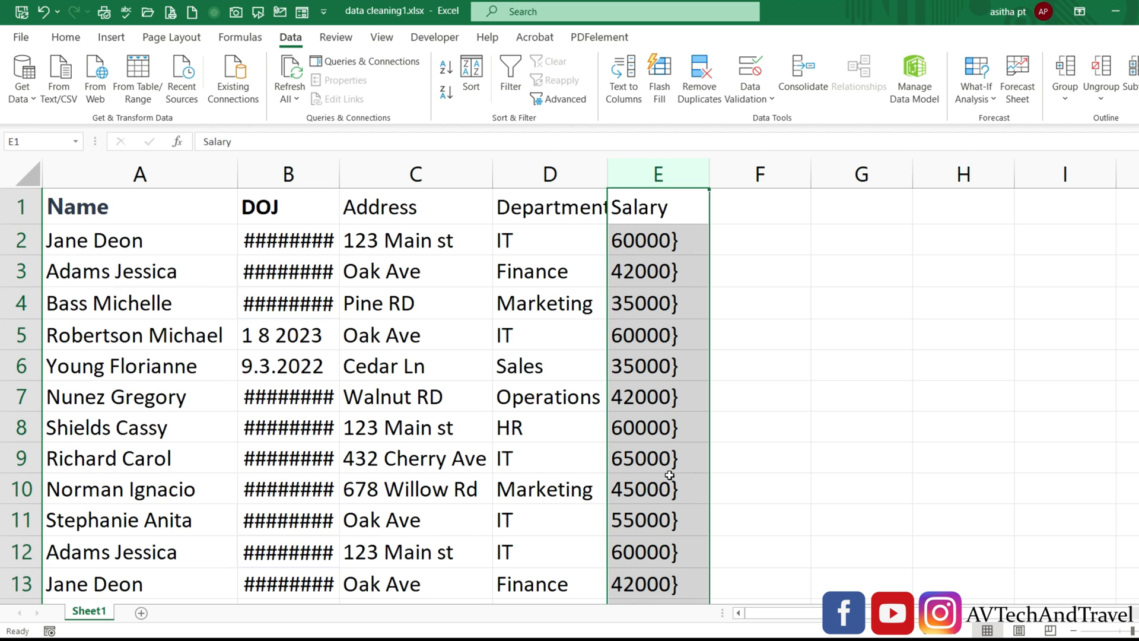
left_click(676, 245)
left_click_drag(665, 240, 689, 427)
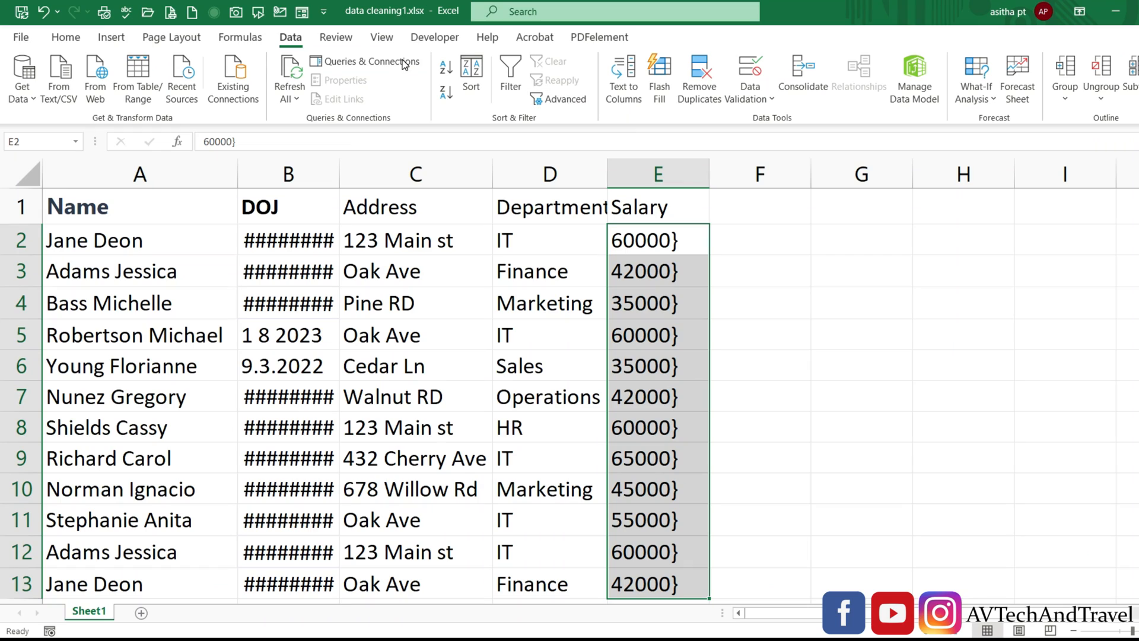
key("ctrl+h")
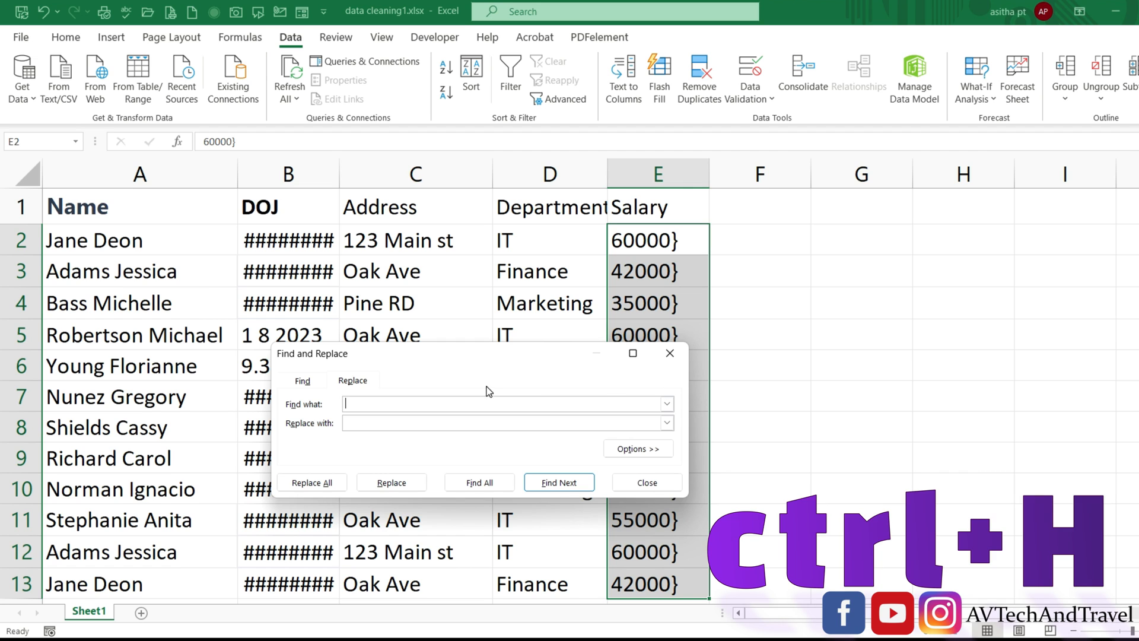
left_click_drag(468, 369, 379, 330)
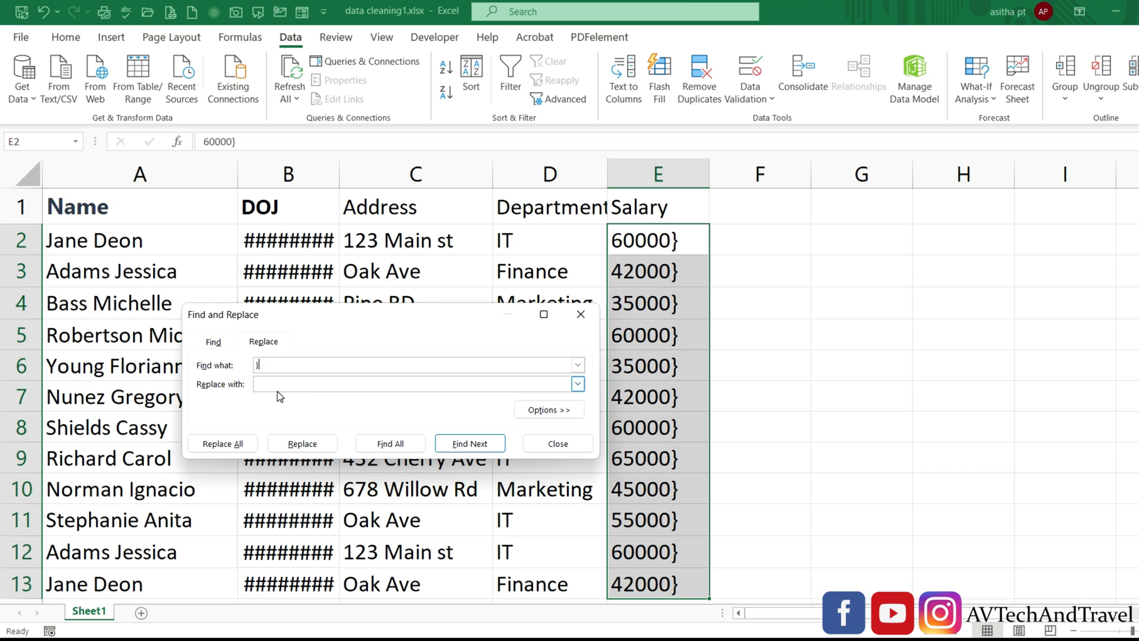
left_click(242, 444)
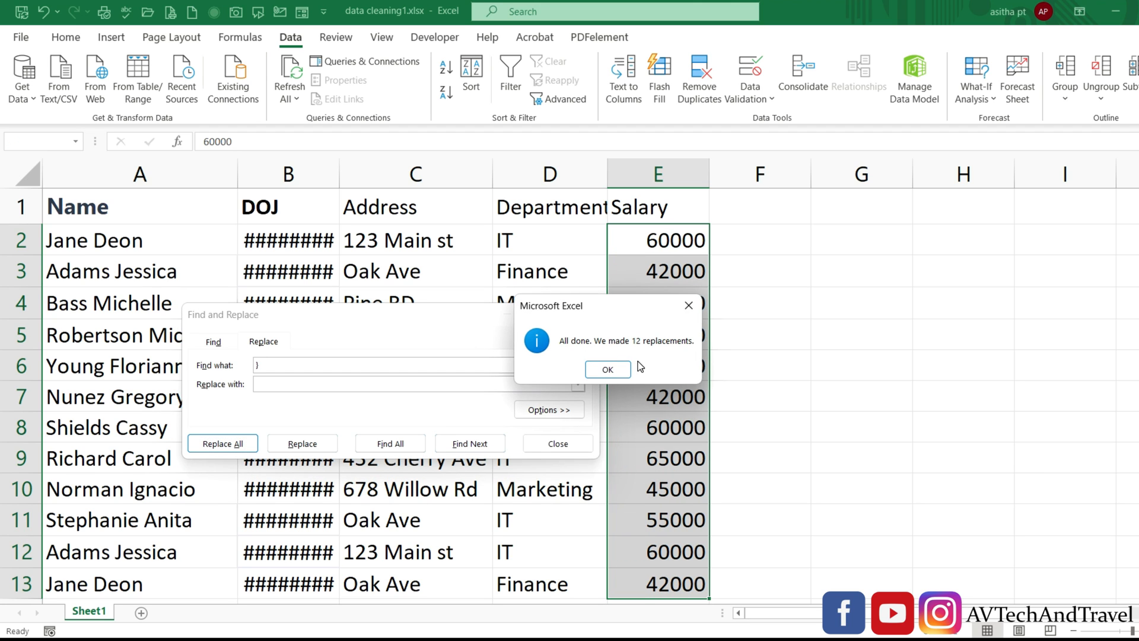
left_click(601, 370)
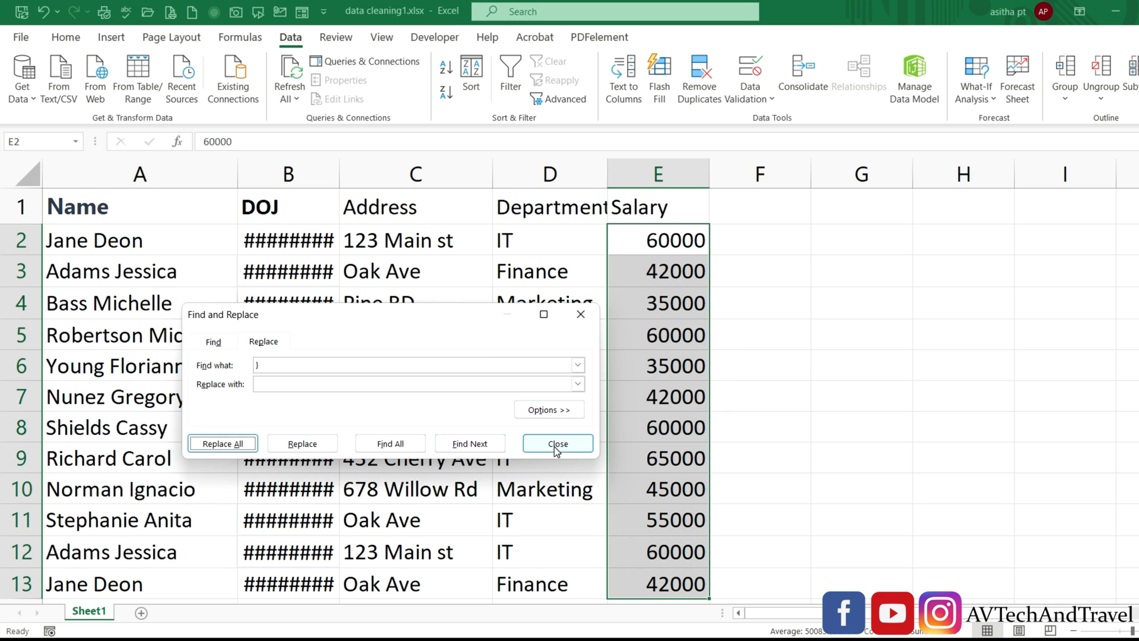
left_click(556, 445)
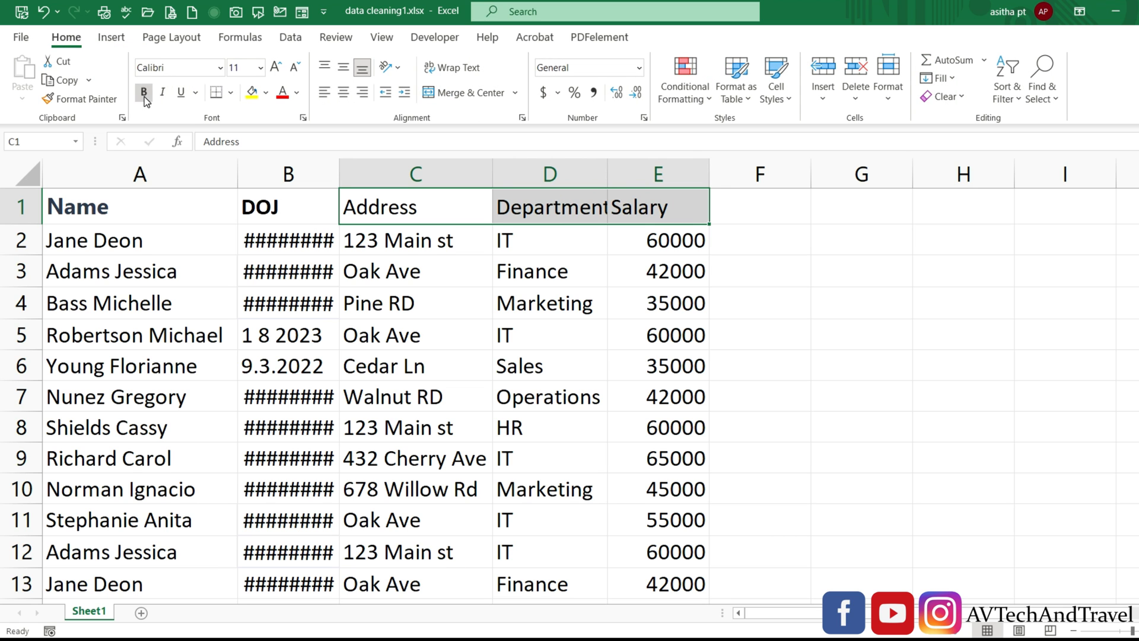
- Make the headers in C1:E1 bold and autofit the Department column D
left_click(144, 93)
left_click(609, 324)
double_click(607, 174)
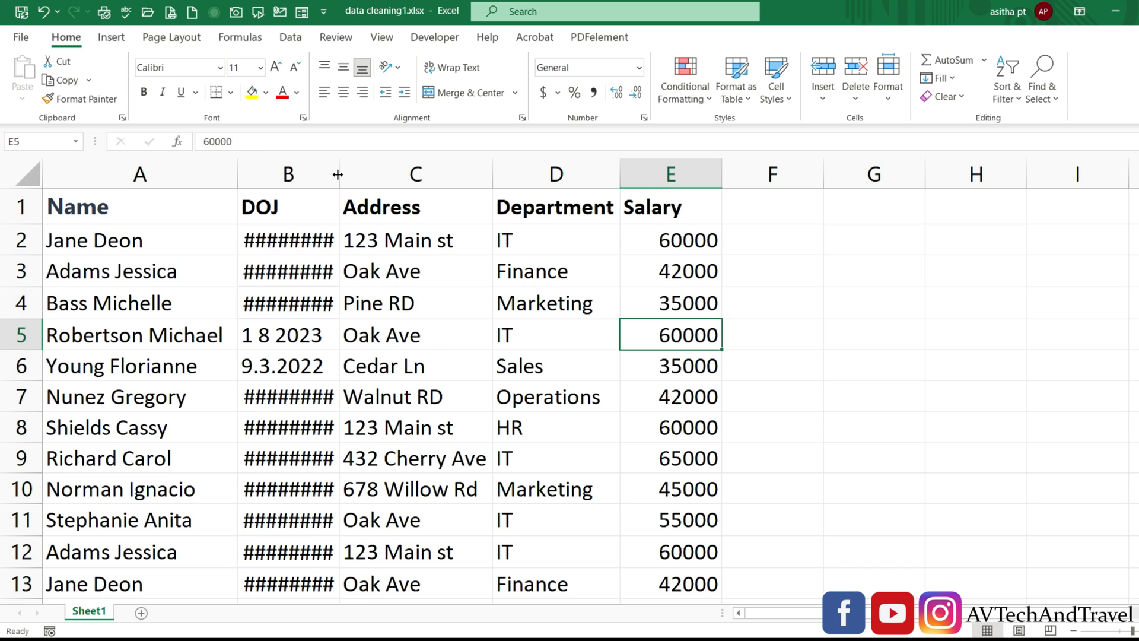
- Autofit the DOJ column and set up Text to Columns for B2:B13 as delimited data, with the Tab and Comma delimiters cleared
double_click(338, 174)
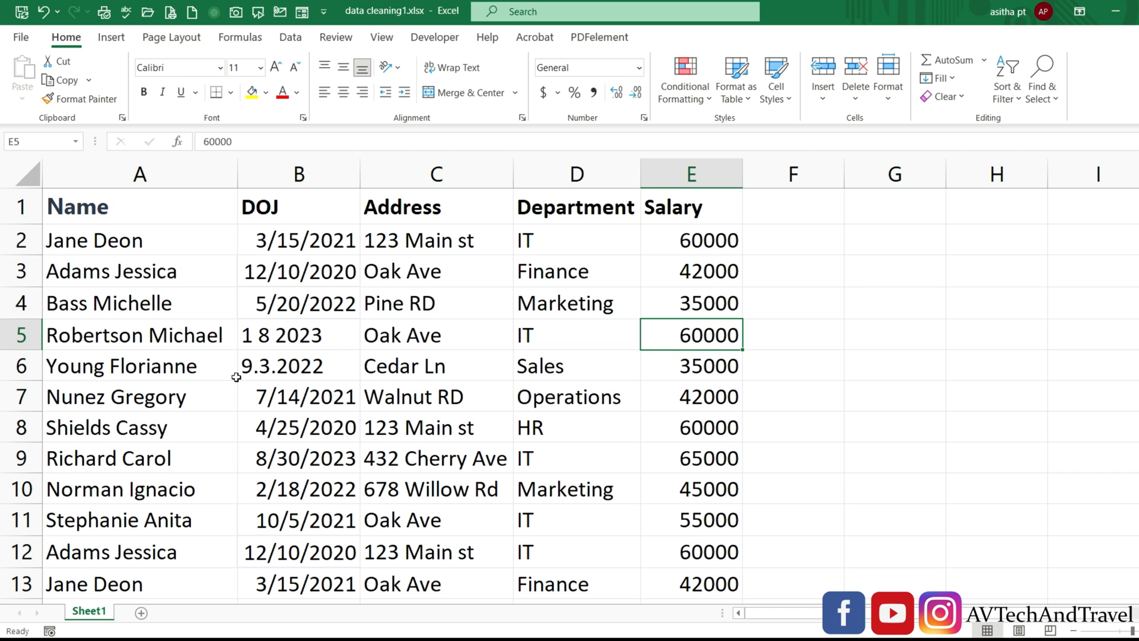
left_click_drag(320, 240, 287, 598)
scroll(291, 534, "down", 2)
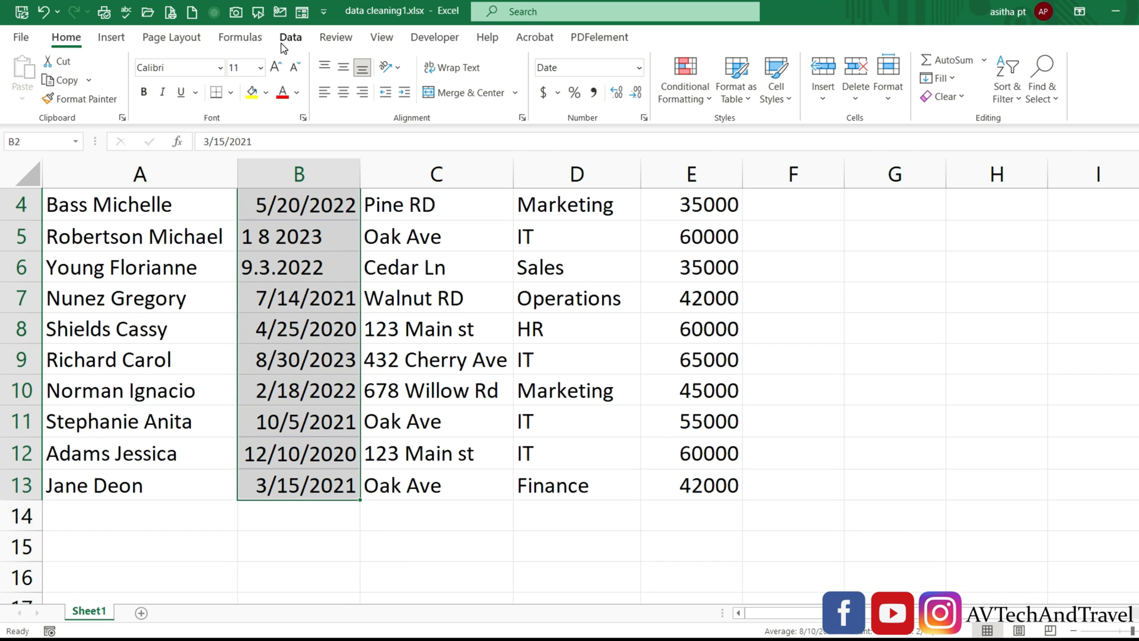
left_click(294, 41)
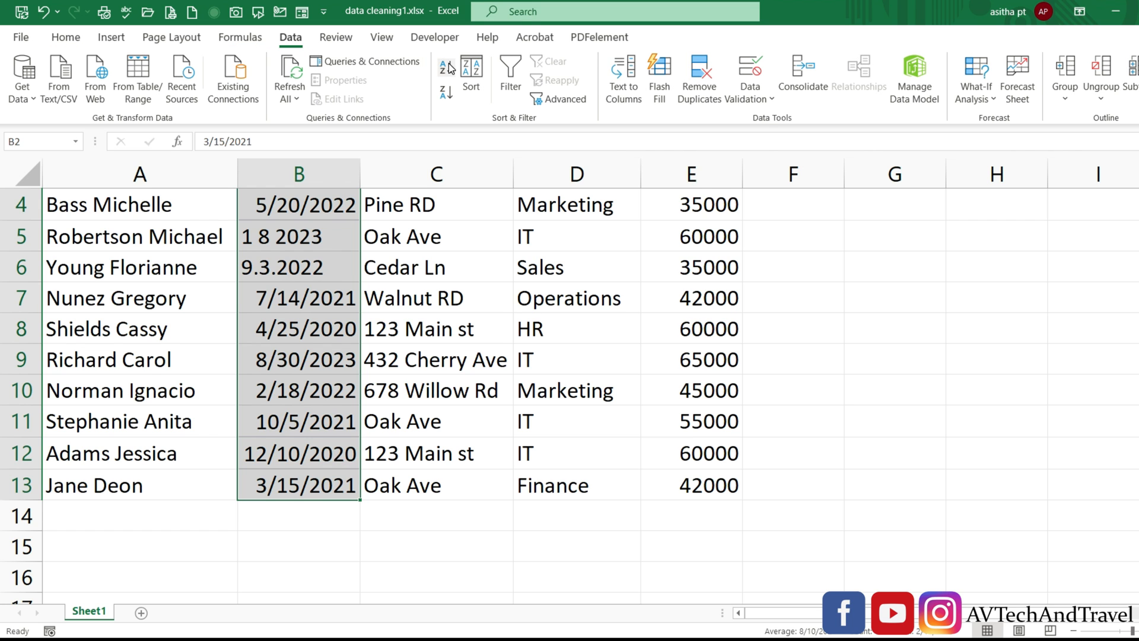
left_click(619, 87)
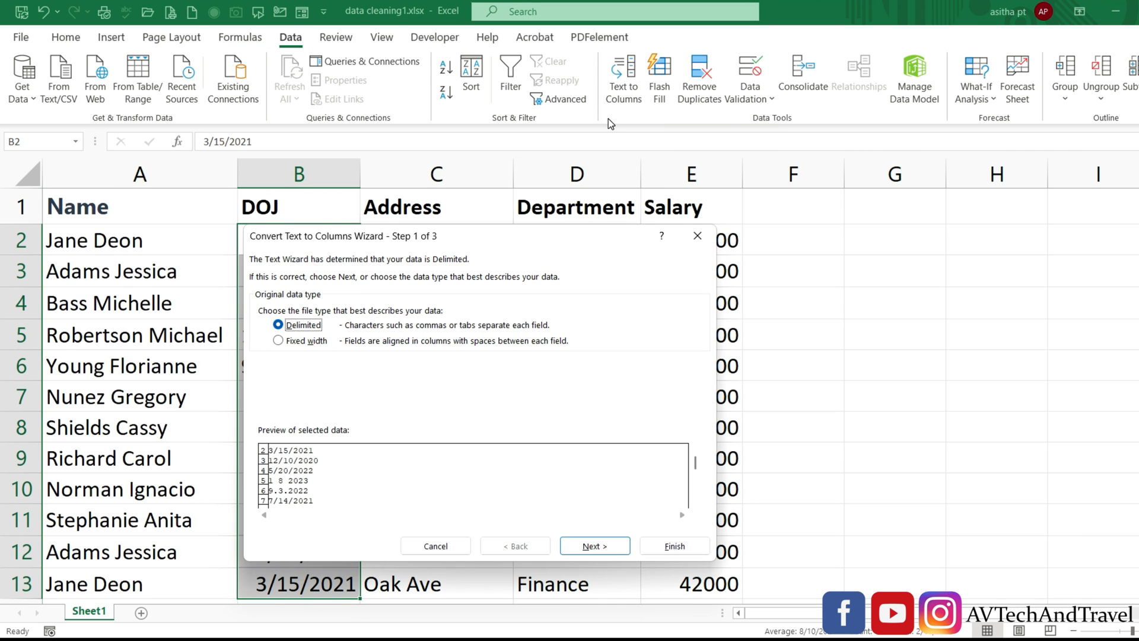
left_click(597, 547)
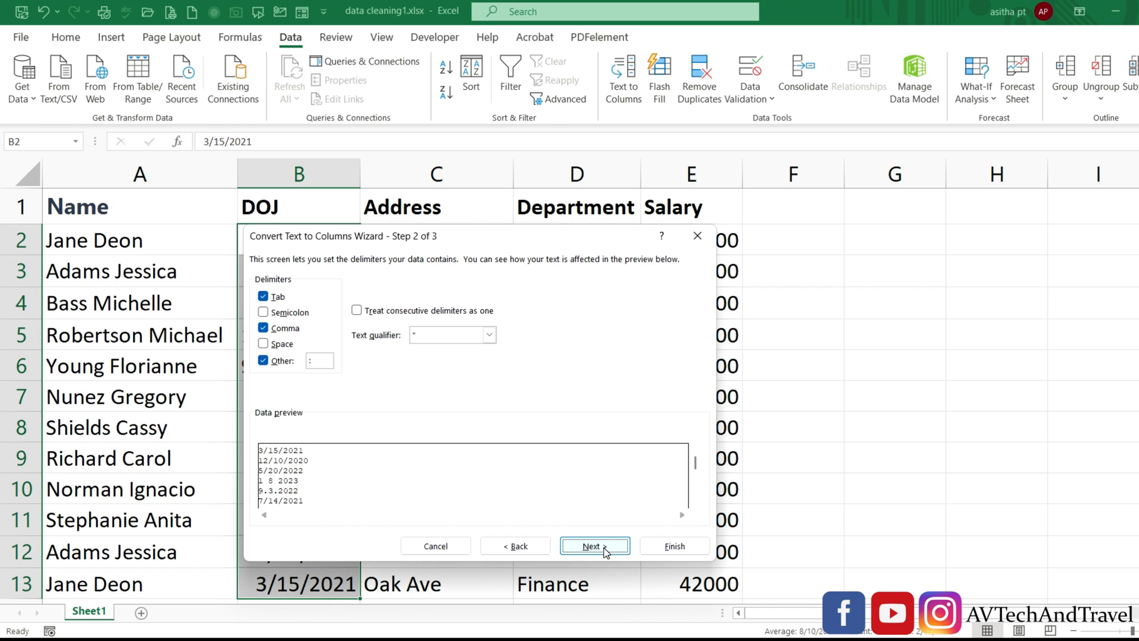
left_click(263, 296)
left_click(263, 327)
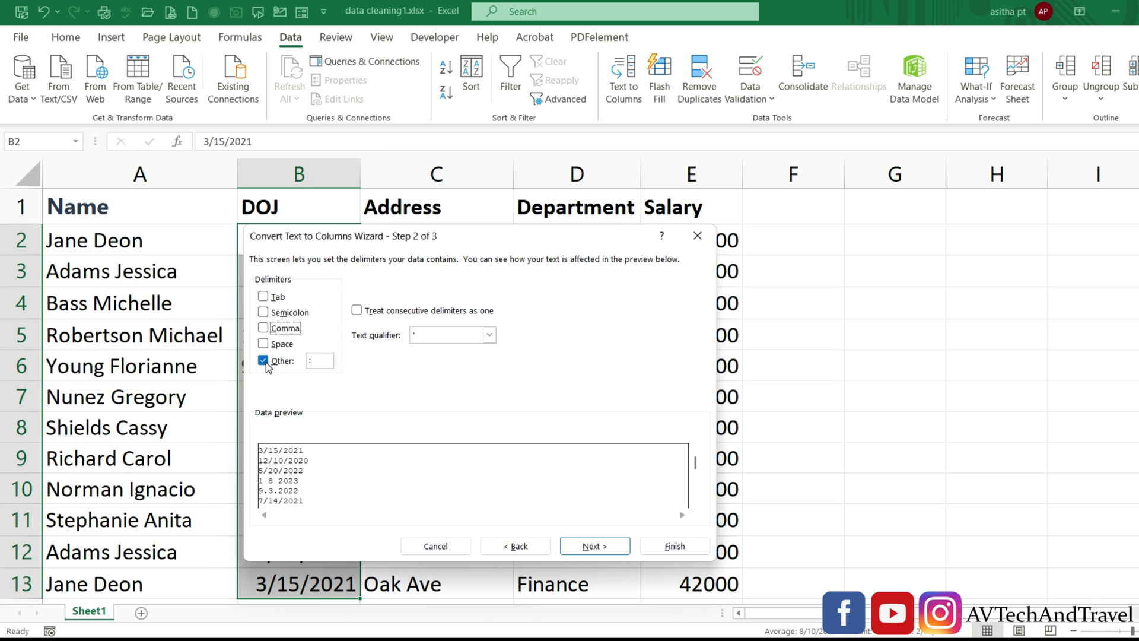
- Set the column data format to Date MDY and finish converting the DOJ values in place at $B$2
left_click(589, 546)
left_click(264, 327)
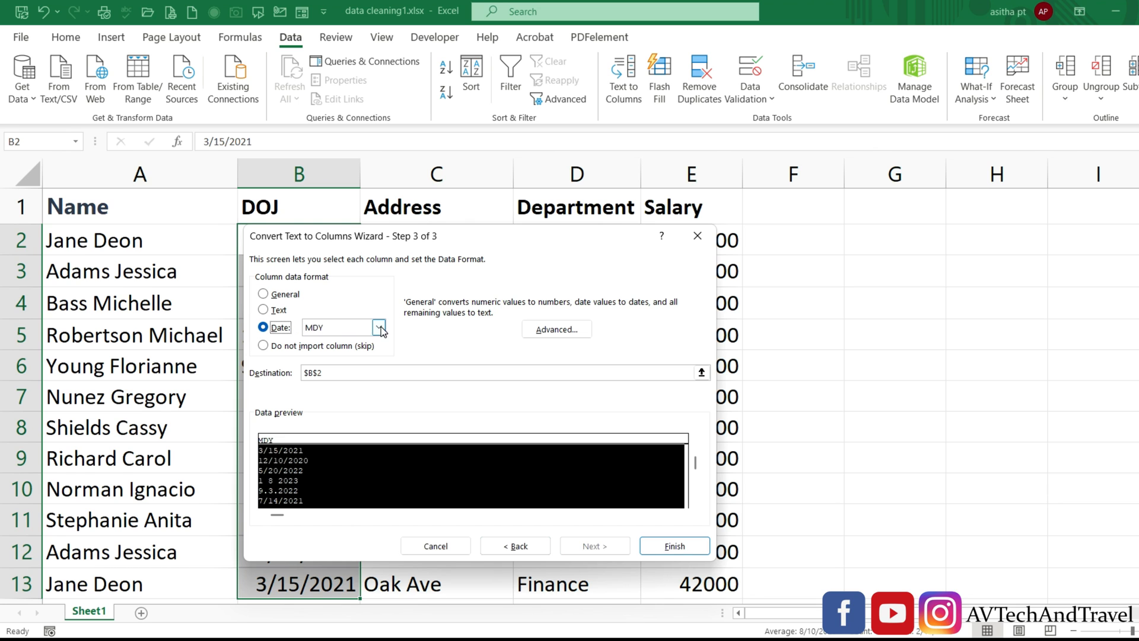
left_click_drag(431, 239, 635, 236)
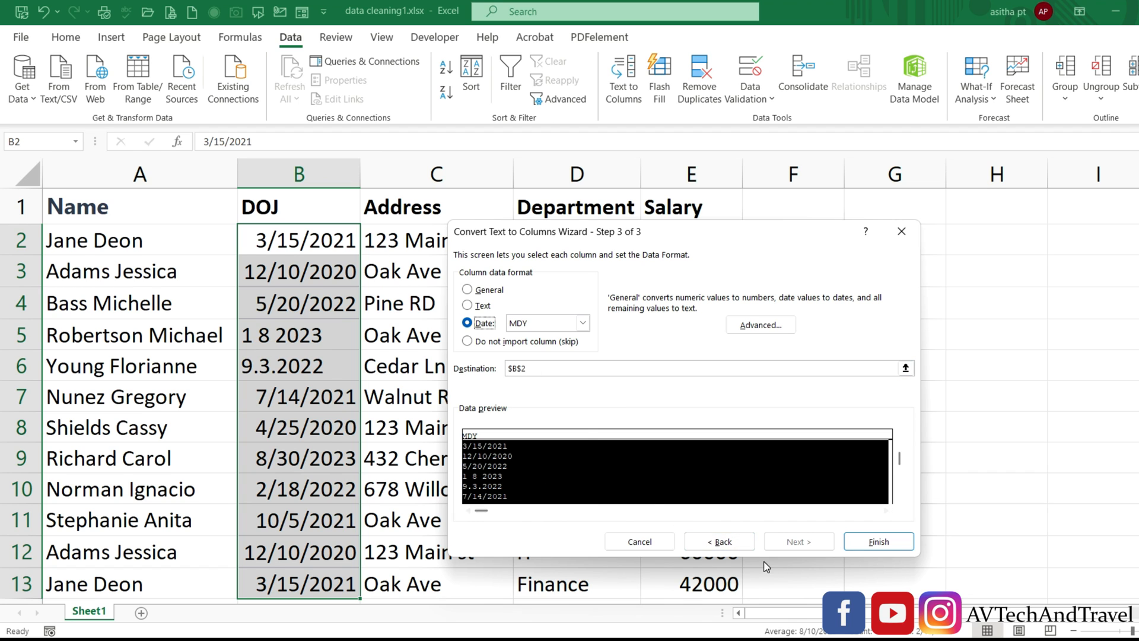
left_click(867, 541)
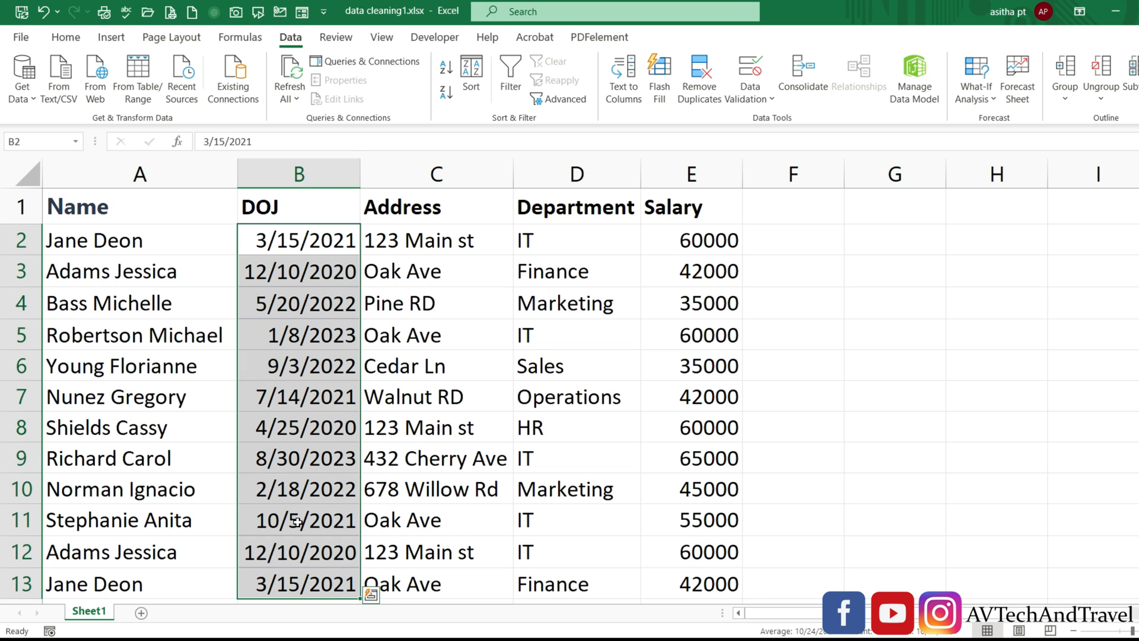
left_click(558, 445)
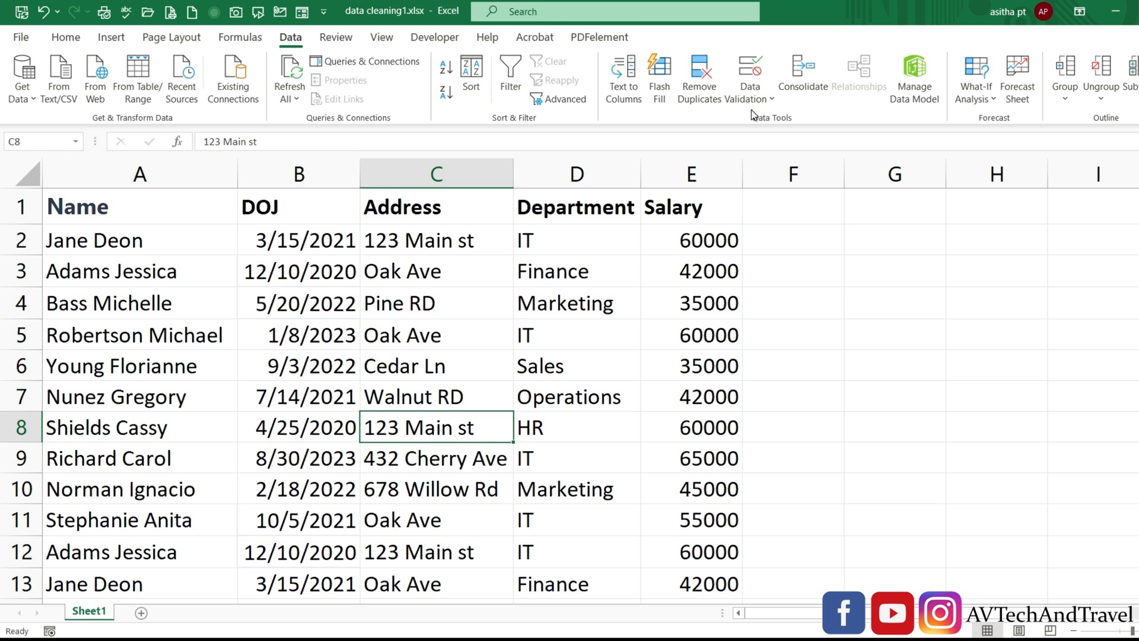
- Try to remove duplicate rows from the table, treating row 1 as headers and comparing all five columns
left_click(701, 83)
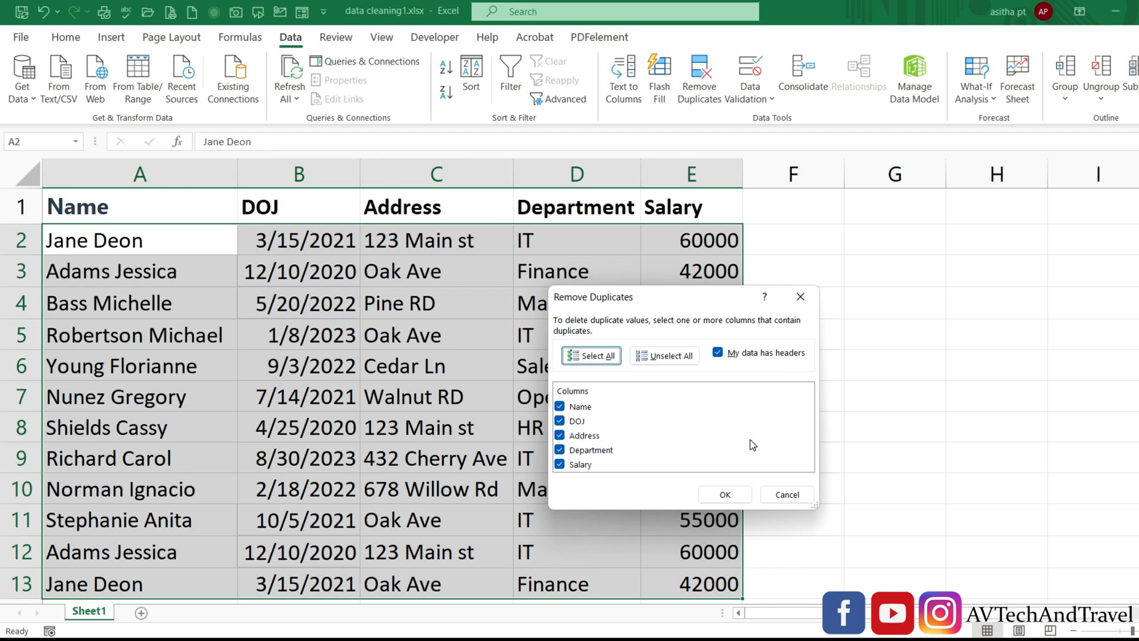
left_click(730, 494)
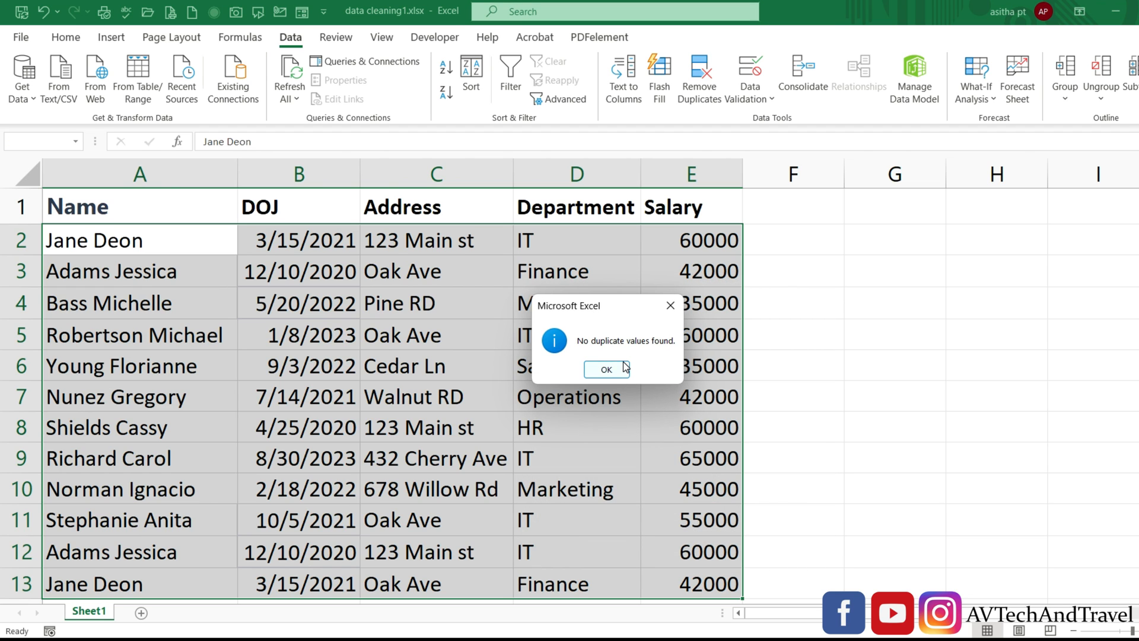
left_click(607, 369)
left_click(375, 442)
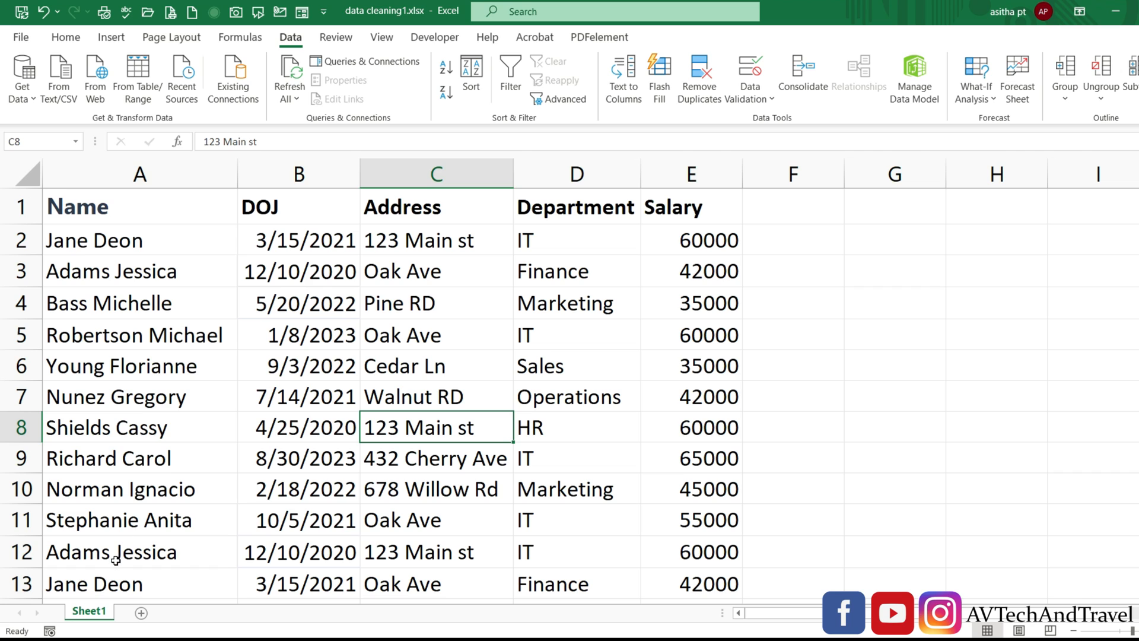
- Copy the first employee record in A2:E2 over the last record in row 13
mouse_move(463, 553)
left_mouse_down()
mouse_move(471, 575)
mouse_move(447, 555)
left_mouse_up()
left_click_drag(89, 240, 685, 235)
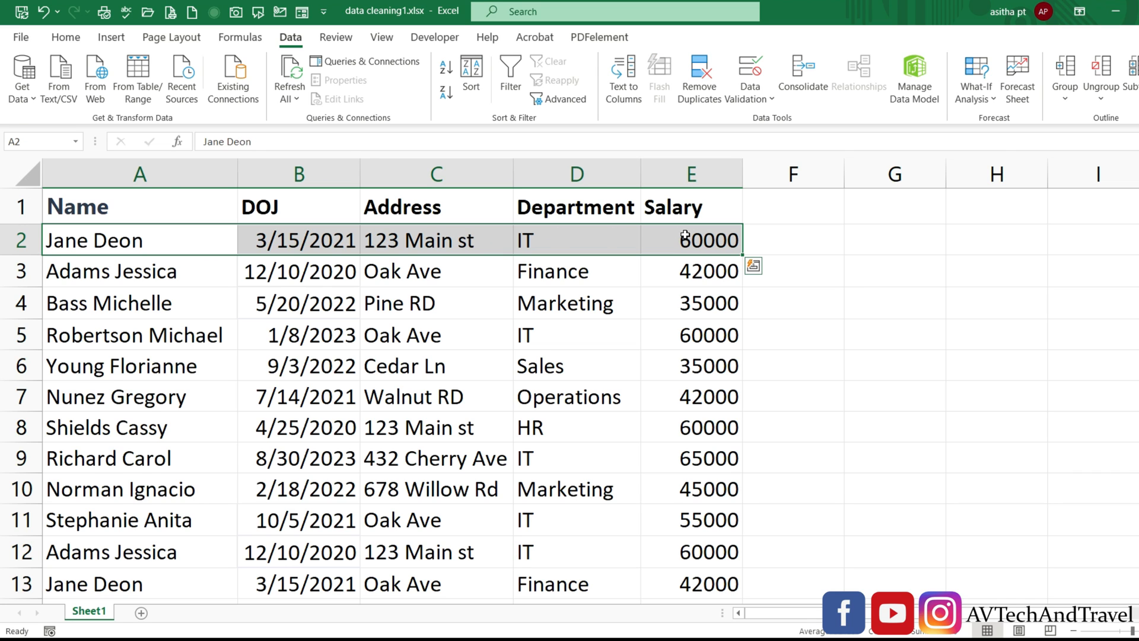
key("ctrl+c")
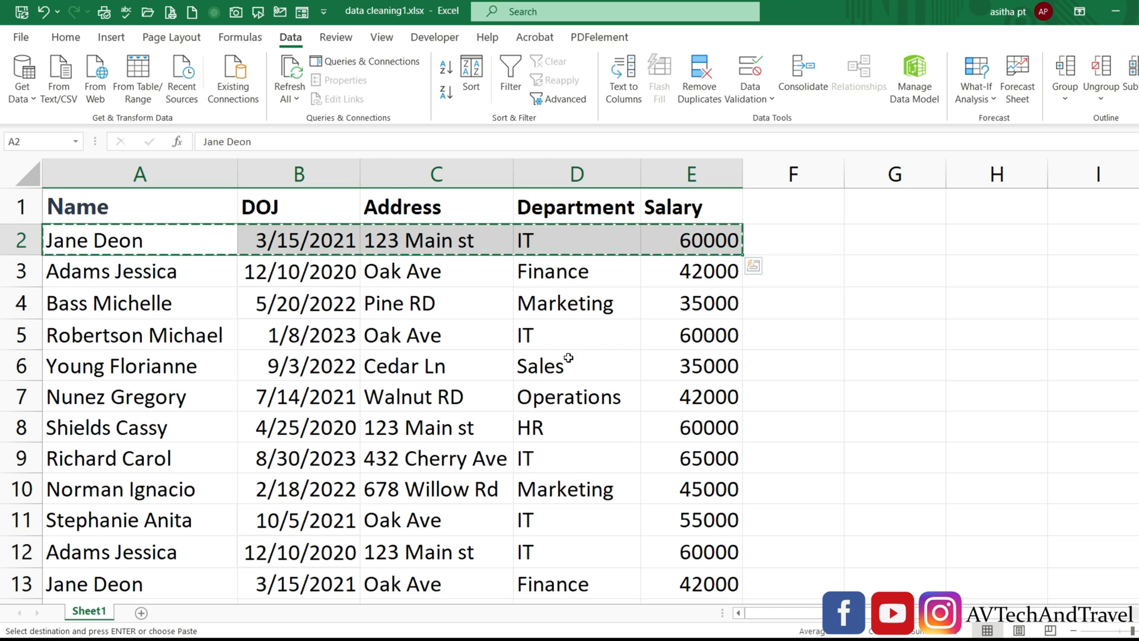
left_click(152, 589)
key("ctrl+v")
left_click(60, 366)
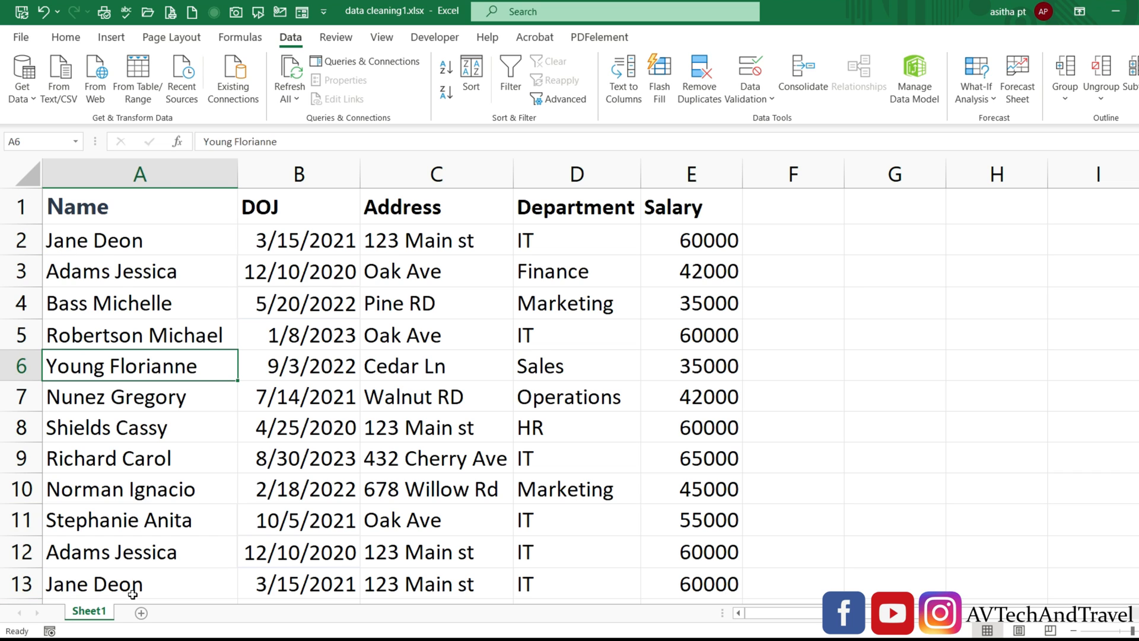
- Remove the duplicate record by comparing Name, DOJ, Address, Department and Salary, with the data marked as having headers
left_click(327, 394)
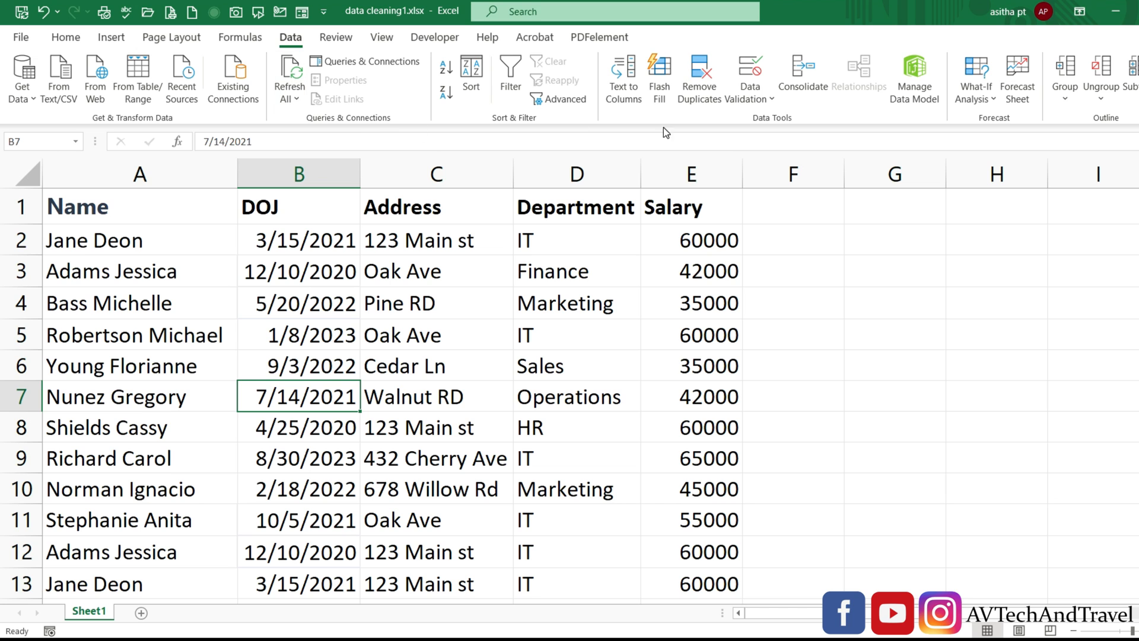
left_click(705, 100)
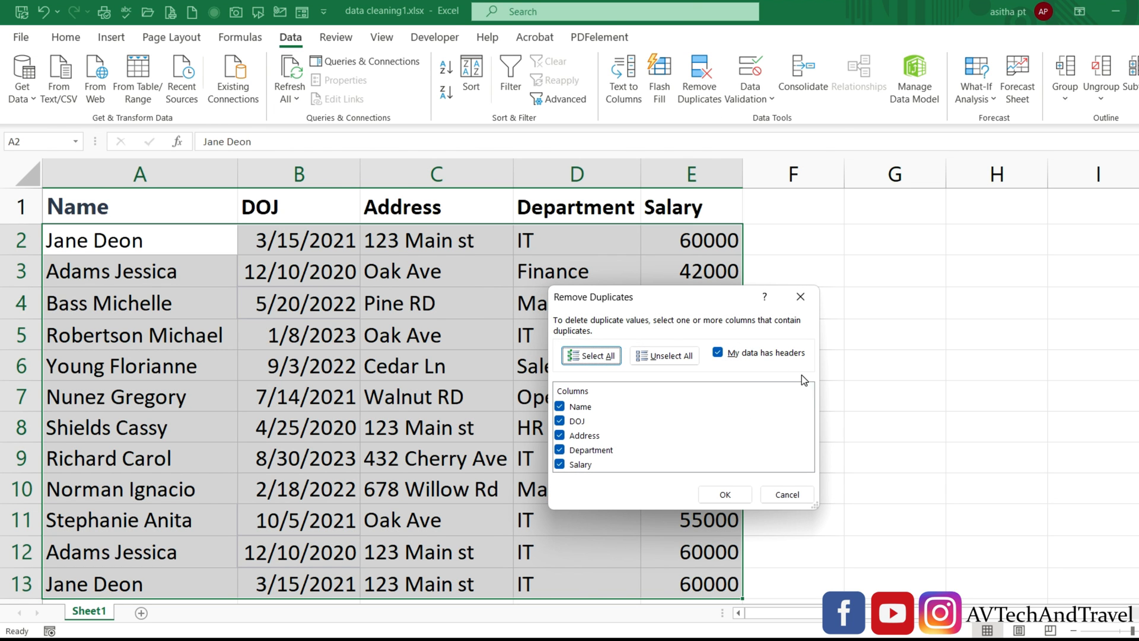
left_click(734, 496)
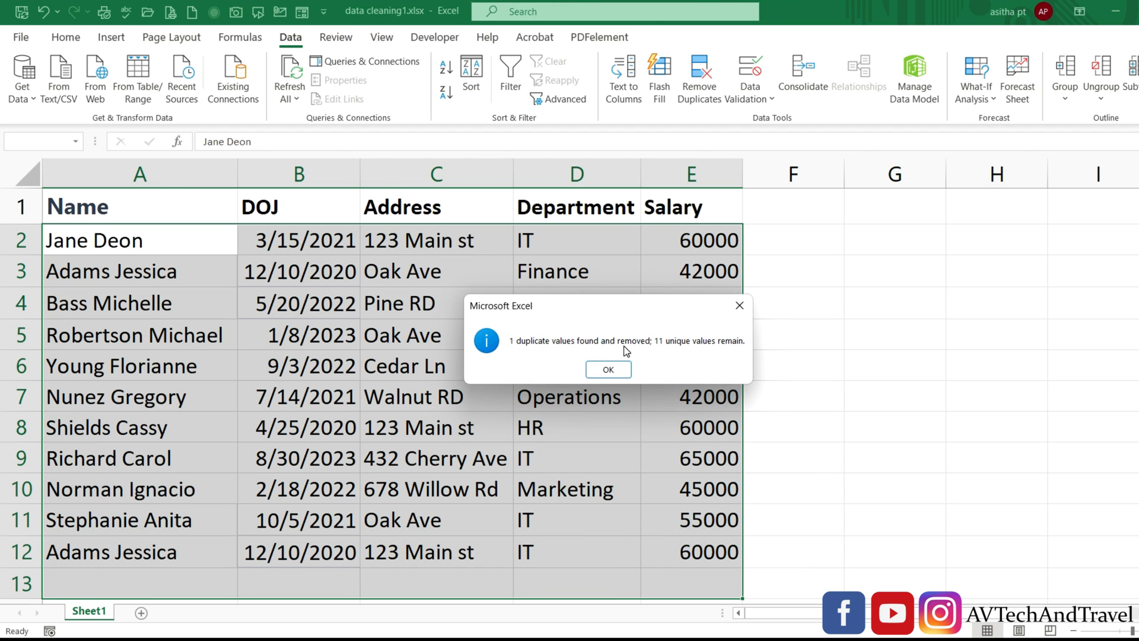
left_click(614, 372)
left_click(332, 401)
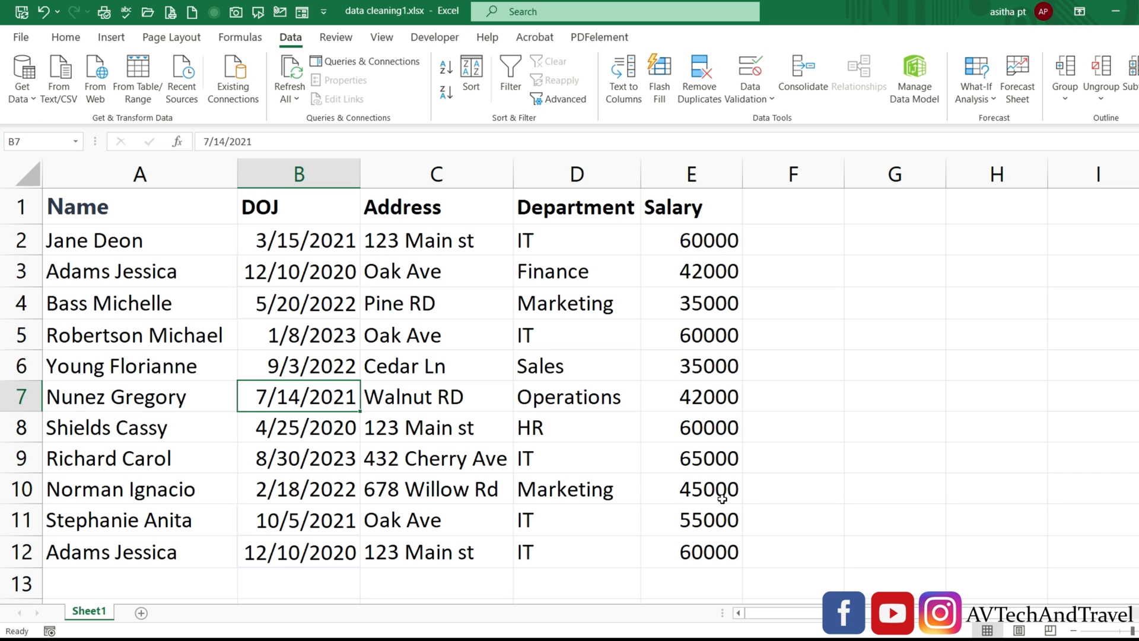
- Apply All Borders to the whole table A1:E12
left_click_drag(96, 203, 697, 396)
left_click_drag(698, 396, 697, 551)
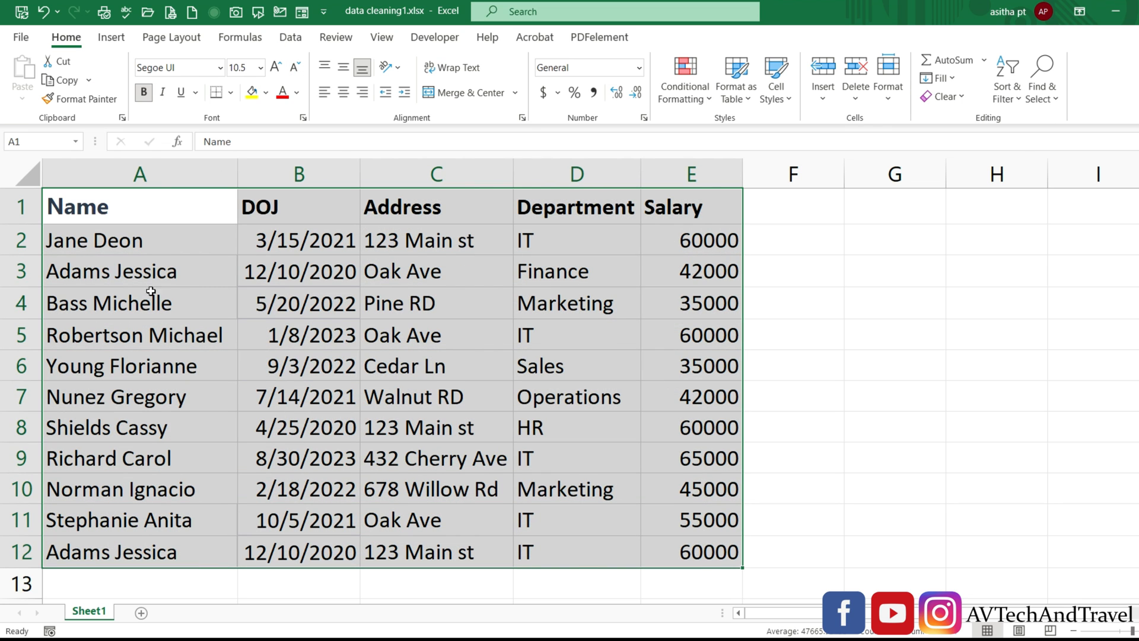
left_click(231, 92)
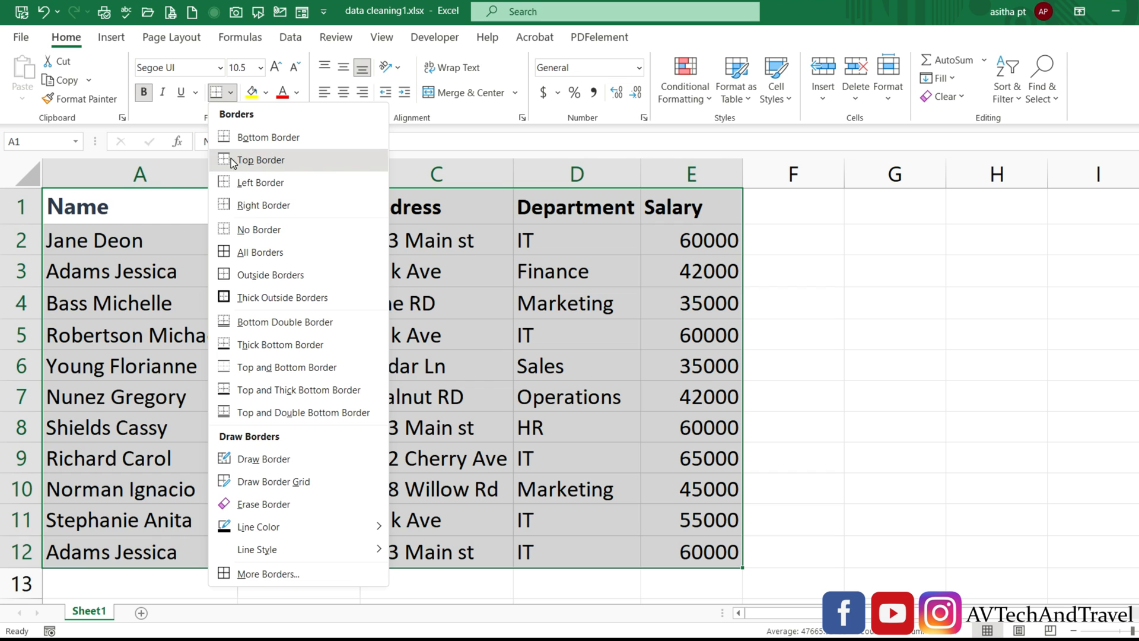
left_click(247, 256)
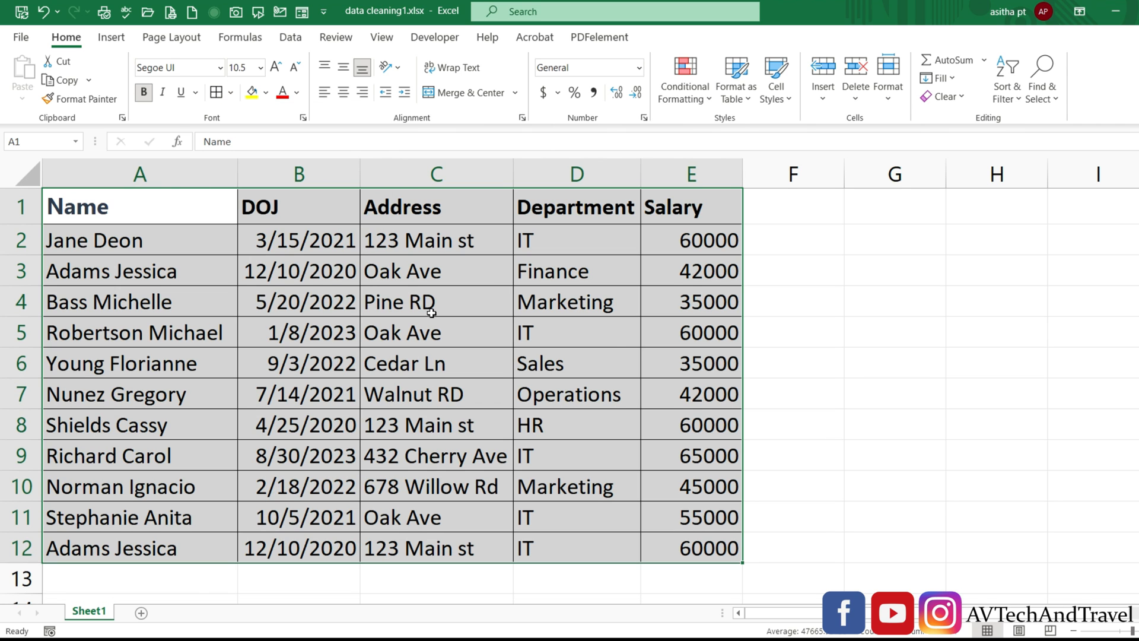
left_click(776, 352)
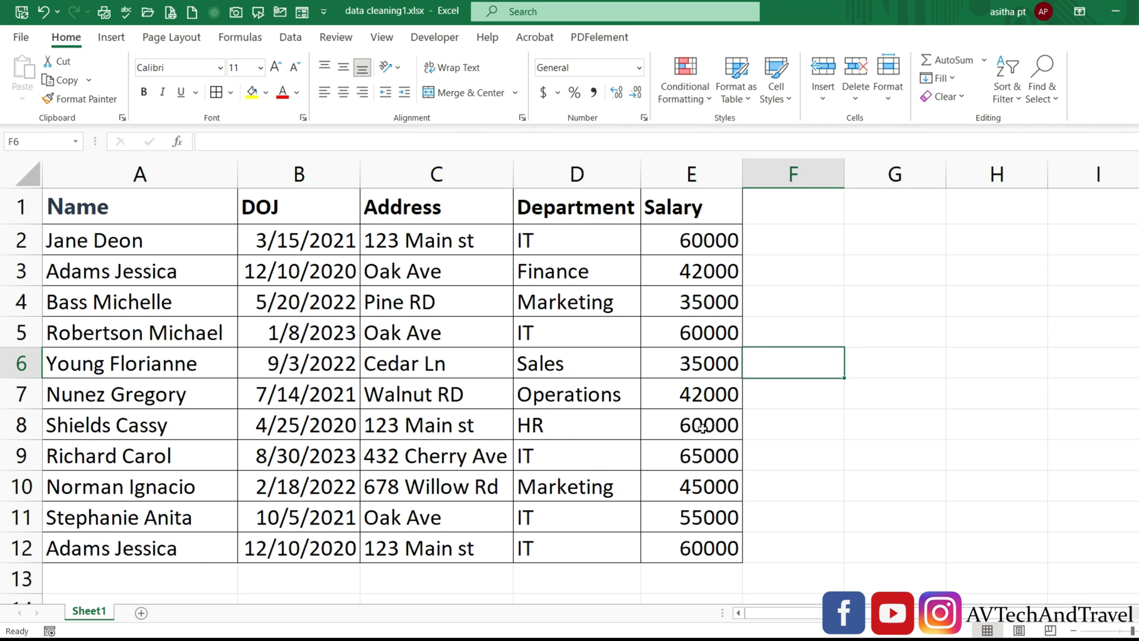